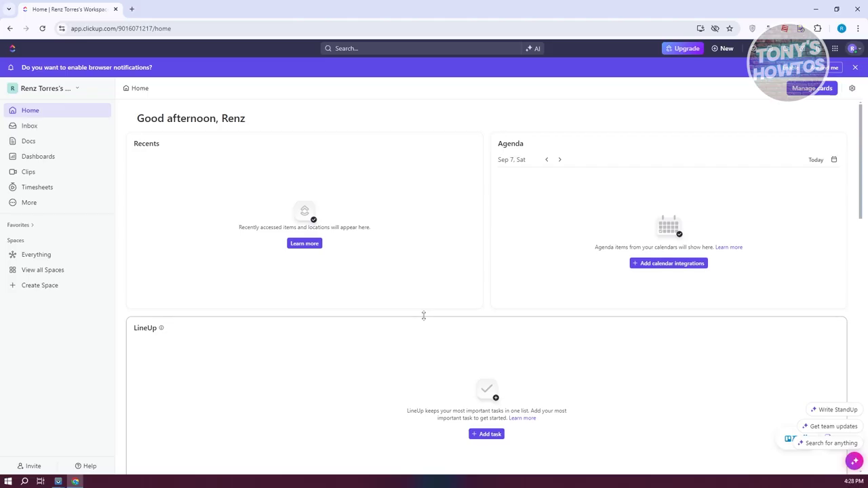
Look through the Inbox, Docs and its creation options, Dashboards, Clips, Timesheets and the additional workspace features.
left_click(32, 132)
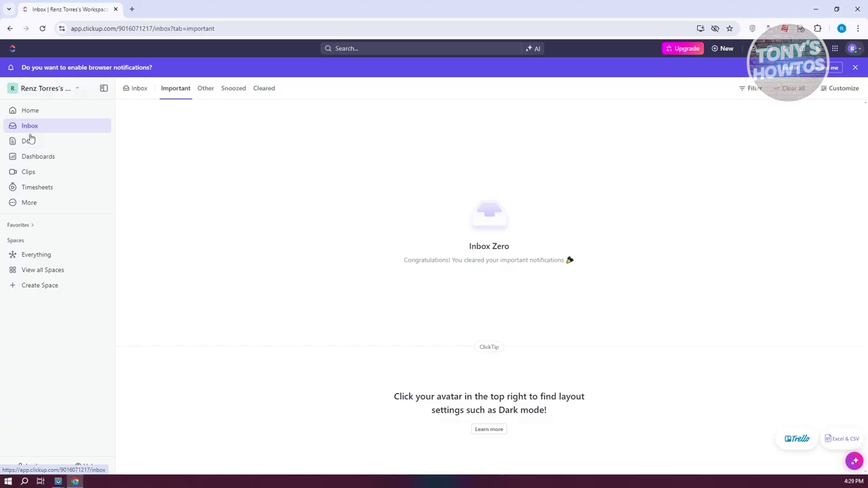
left_click(29, 139)
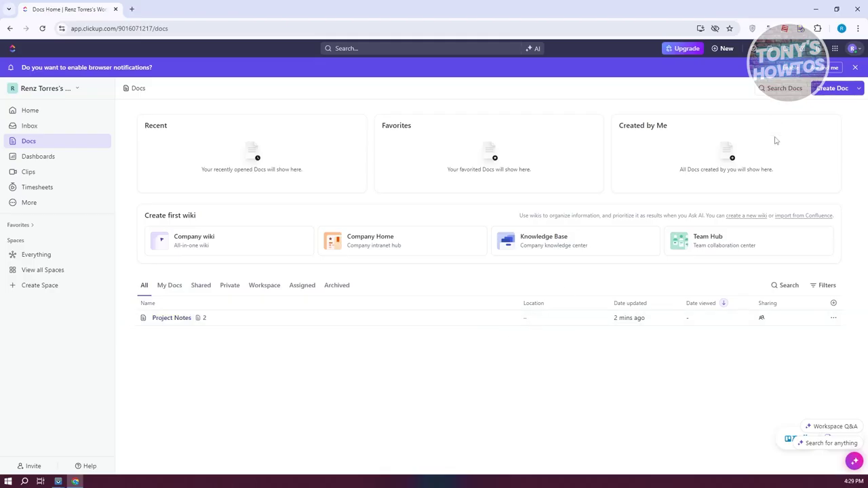
left_click(858, 90)
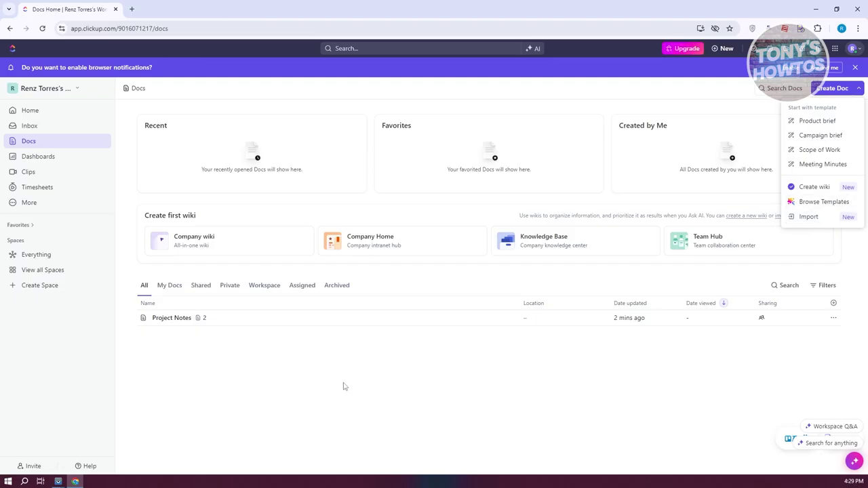
left_click(38, 156)
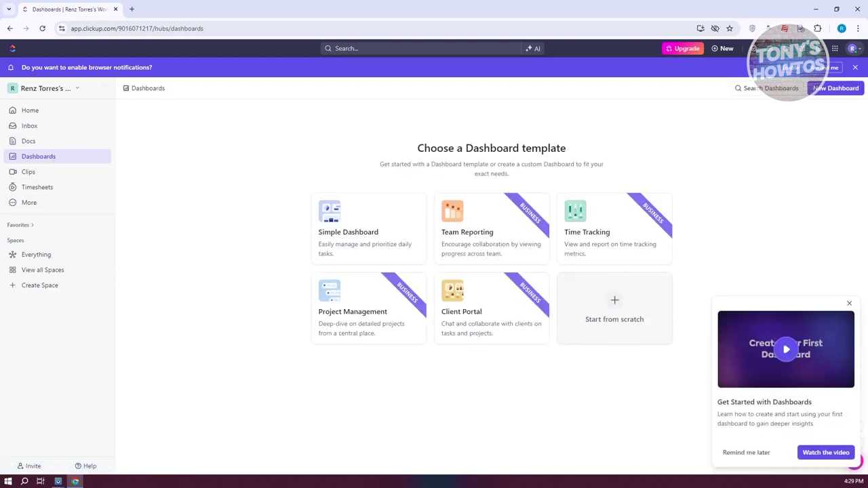
left_click(849, 303)
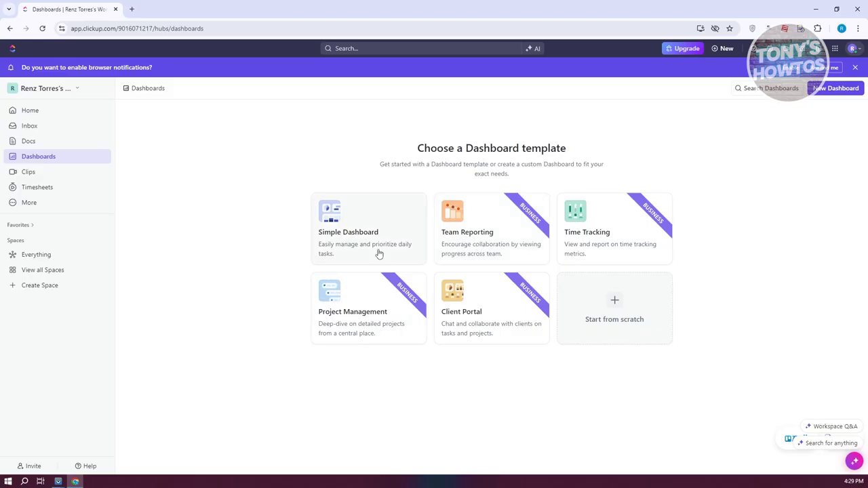
left_click(43, 172)
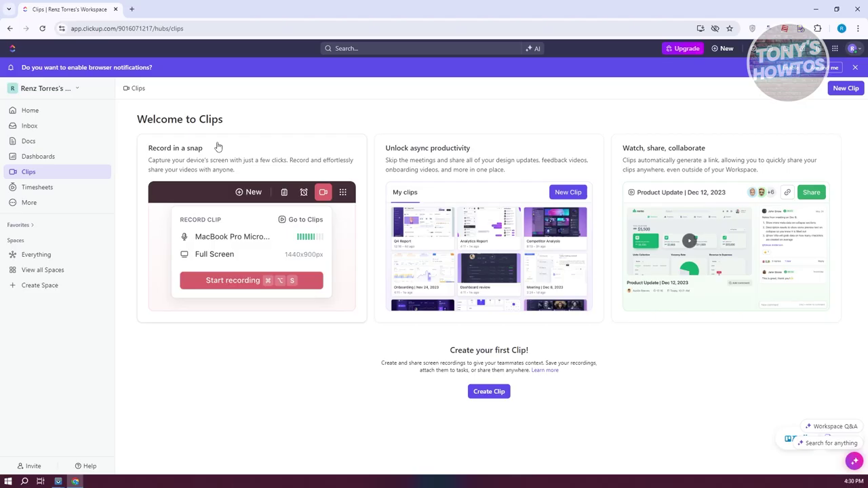
left_click(60, 186)
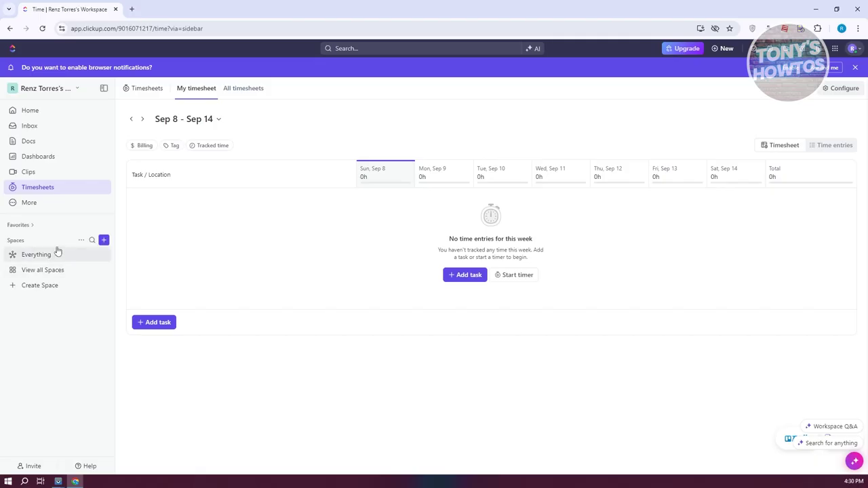
left_click(24, 204)
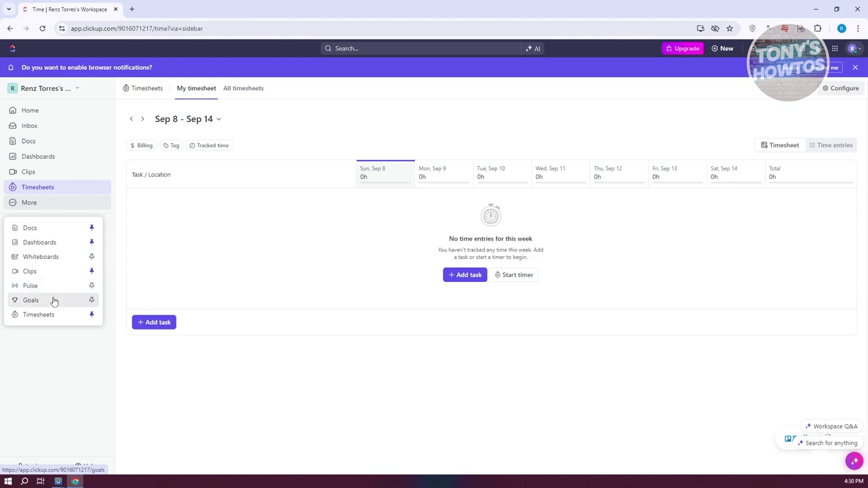
left_click(48, 373)
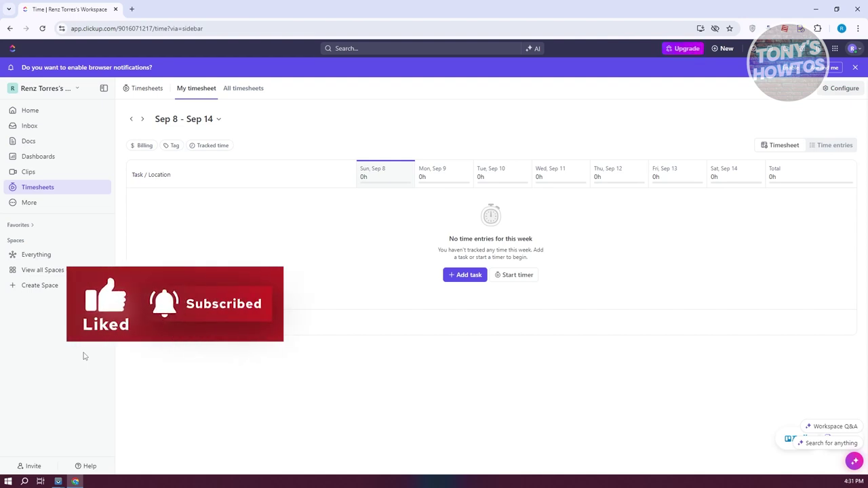
Start a new Space named Work with private access left off and continue to its workflow setup.
left_click(42, 285)
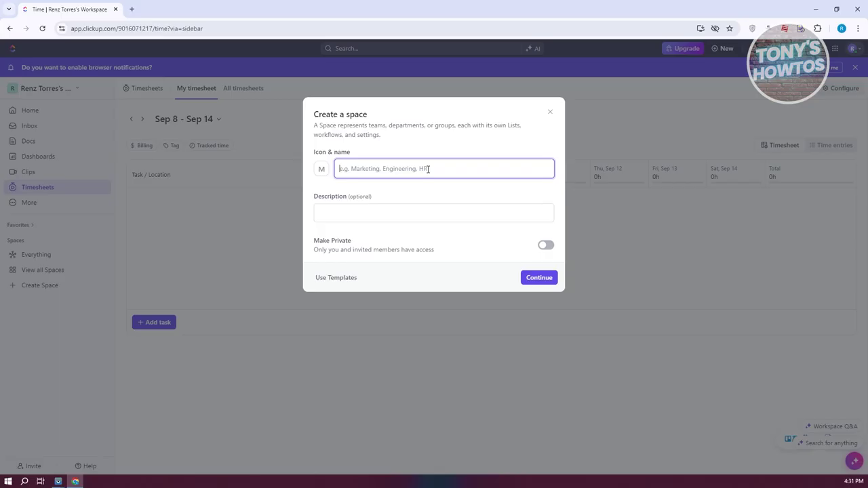
type("Work")
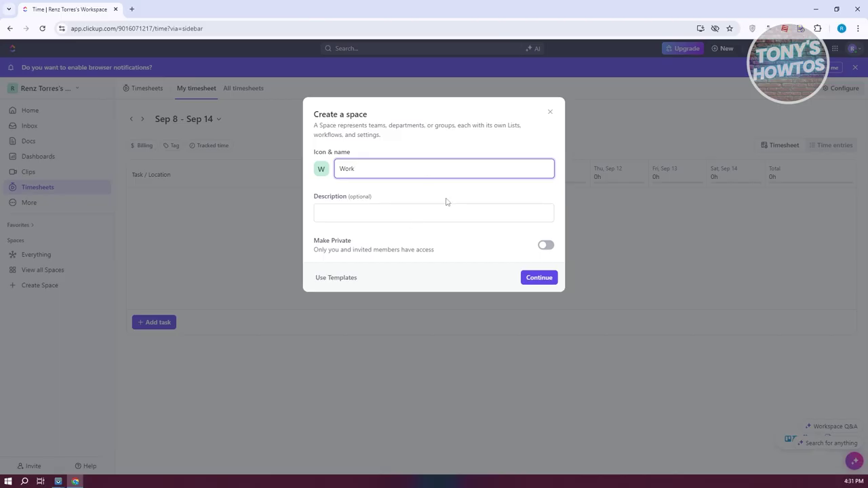
left_click(545, 246)
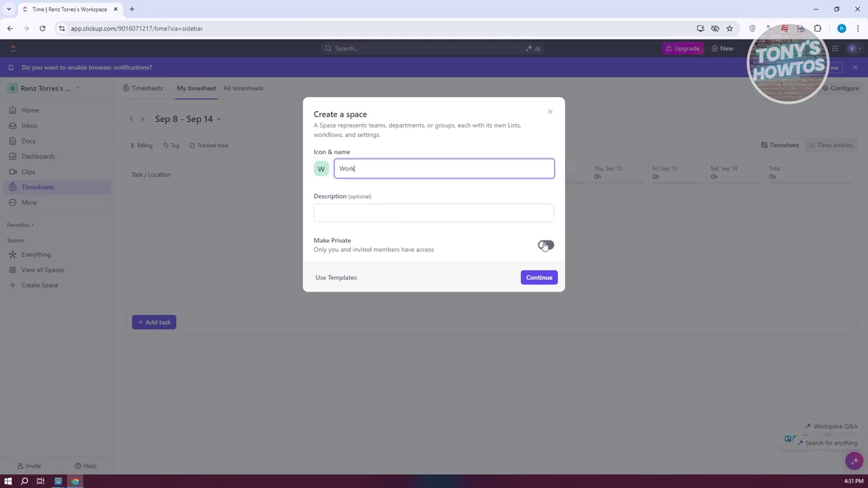
left_click(545, 245)
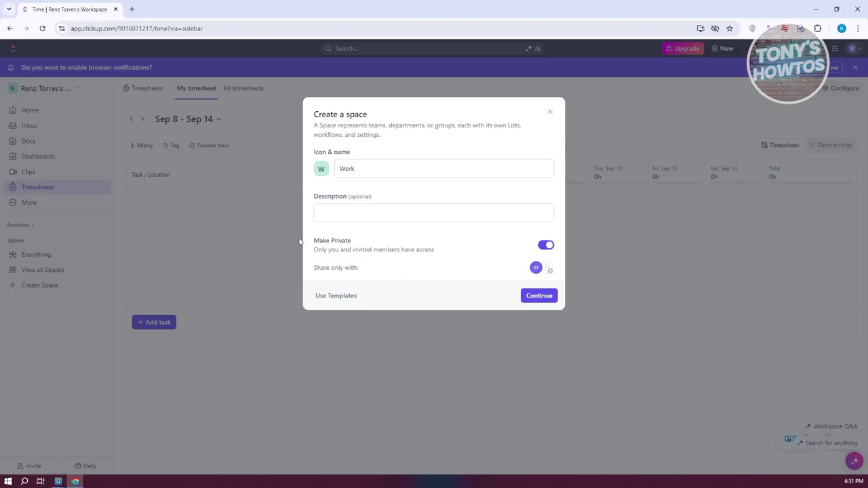
left_click(546, 246)
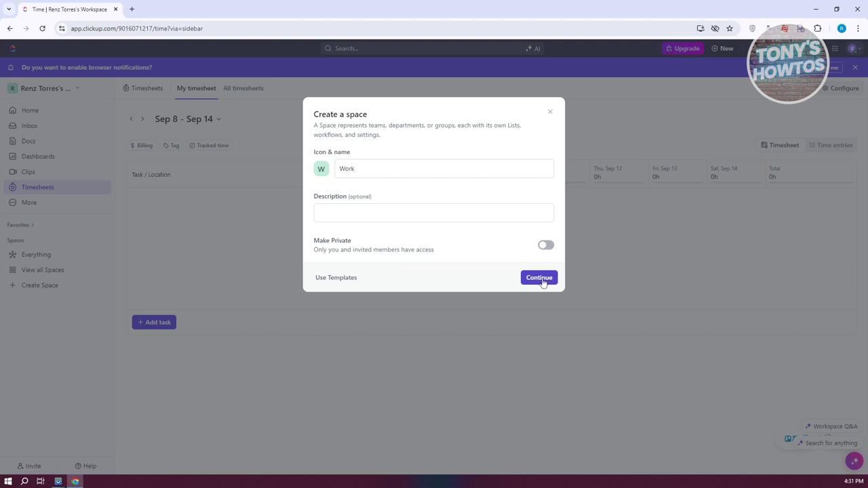
left_click(540, 278)
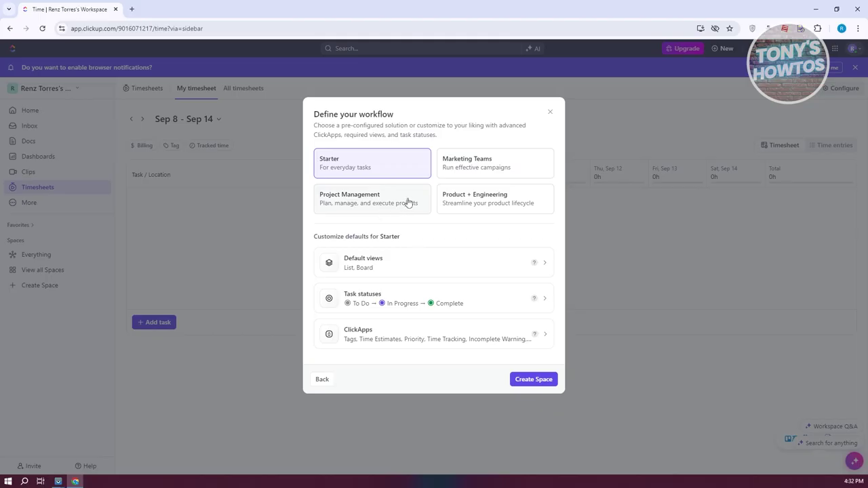
Choose the Project Management workflow with its default views and create the Work Space.
left_click(357, 204)
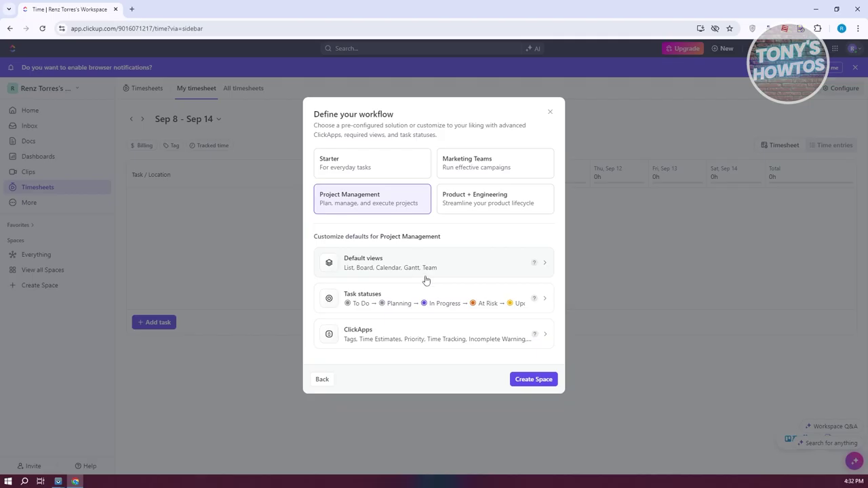
left_click(407, 178)
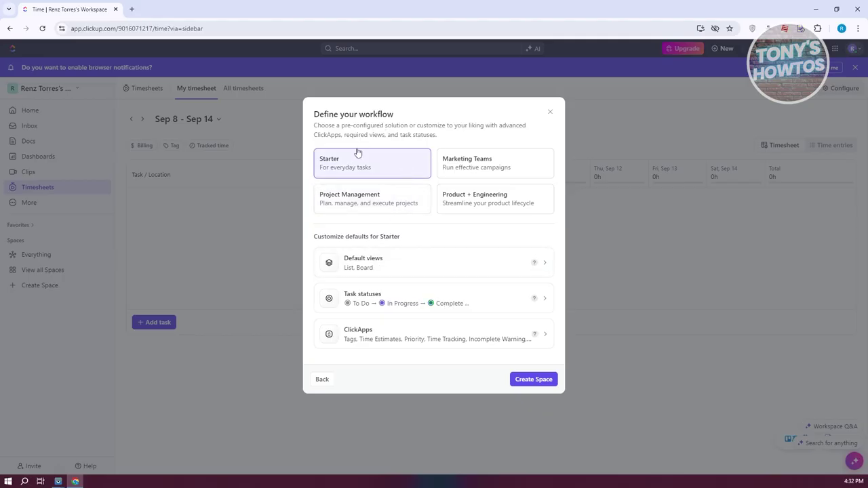
left_click(397, 191)
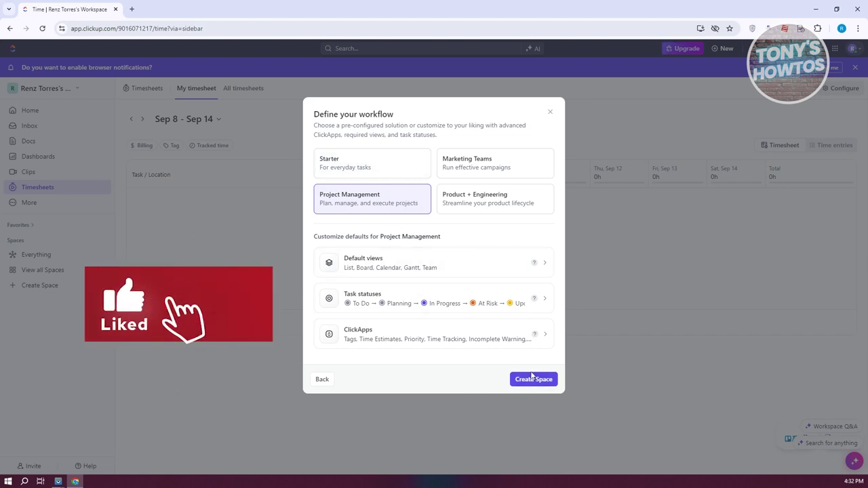
left_click(467, 268)
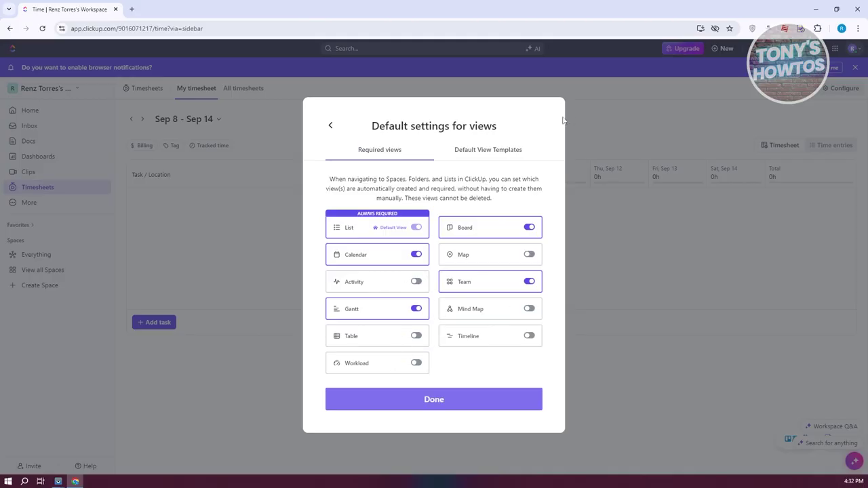
left_click(331, 124)
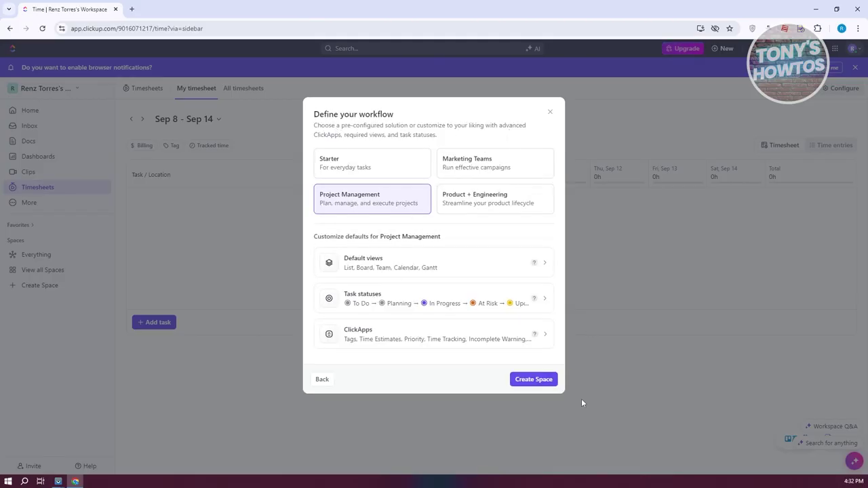
left_click(533, 381)
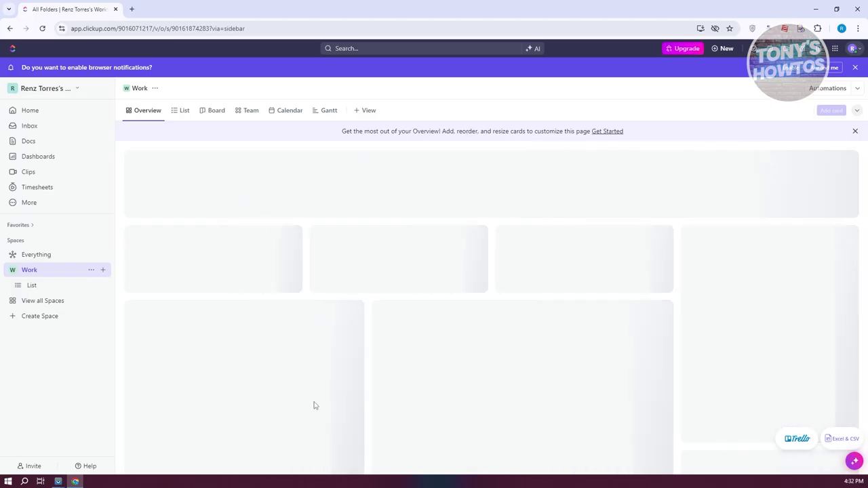
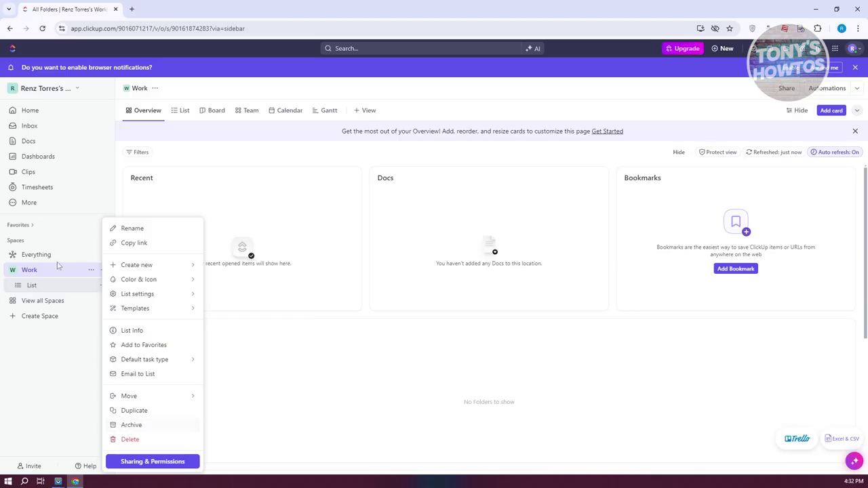
Delete the default list from the Work Space.
left_click(40, 292)
left_click(40, 292)
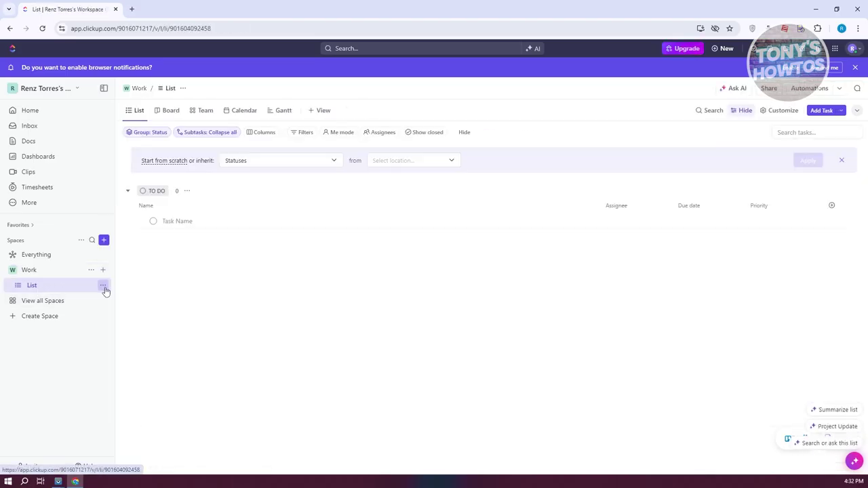
left_click(102, 286)
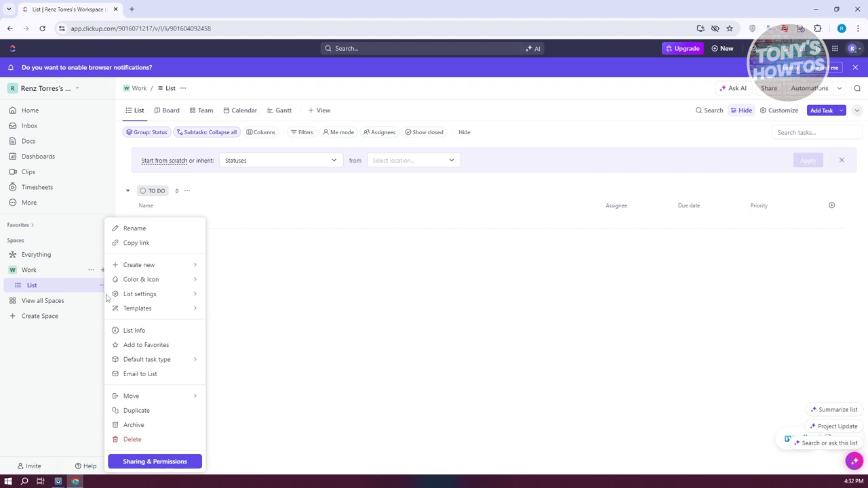
left_click(126, 440)
left_click(484, 184)
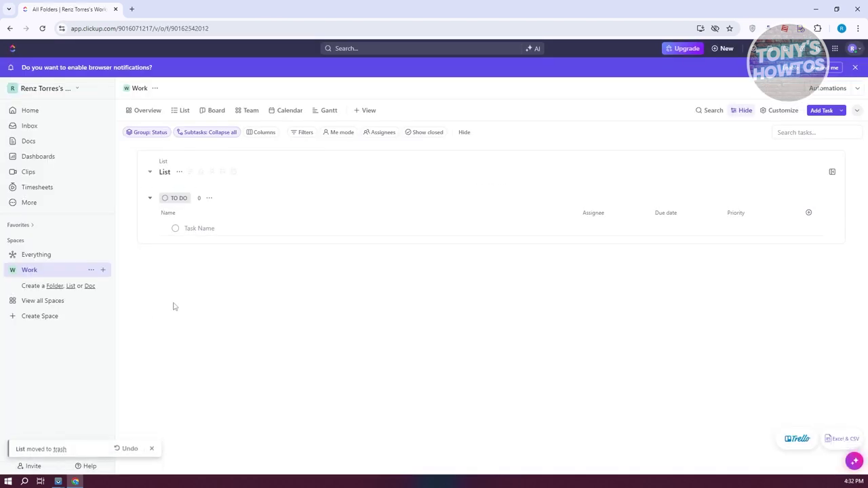
Start a new folder in the Work Space and name it Software Development Project 1.
left_click(104, 270)
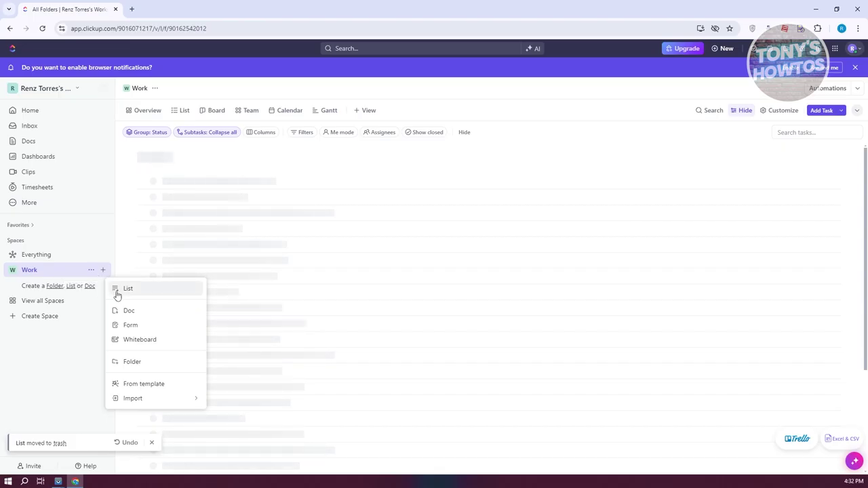
left_click(162, 363)
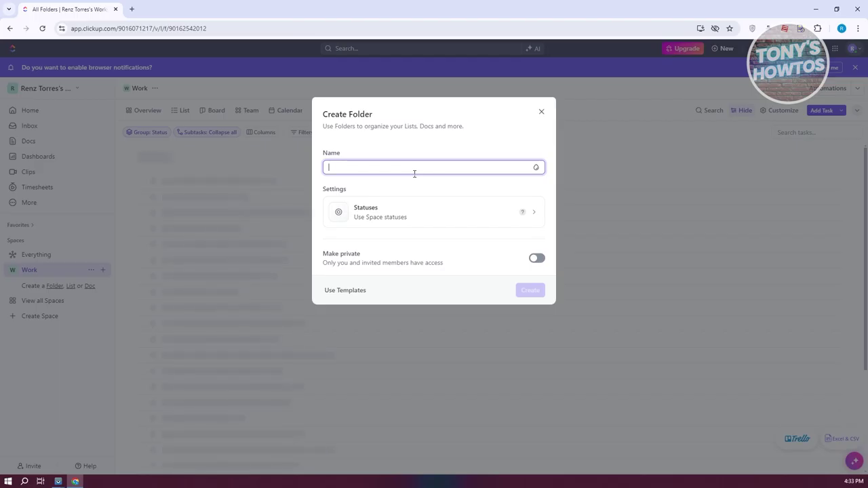
type("Software")
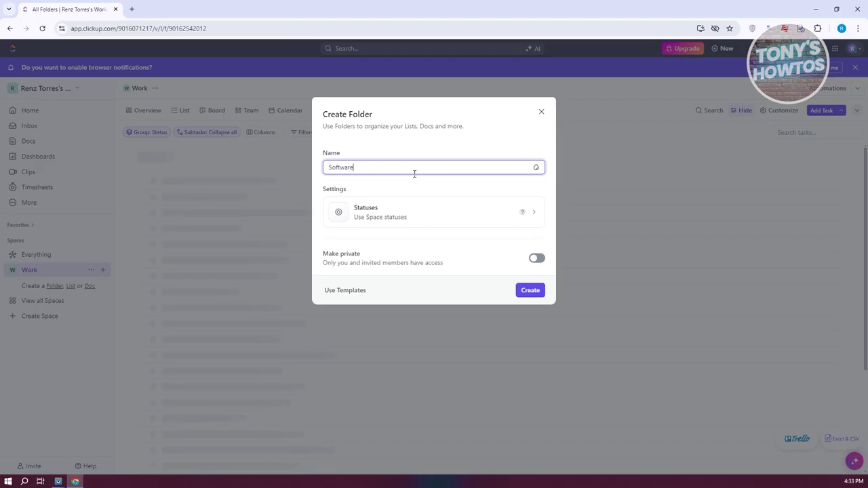
type(" development Project 1")
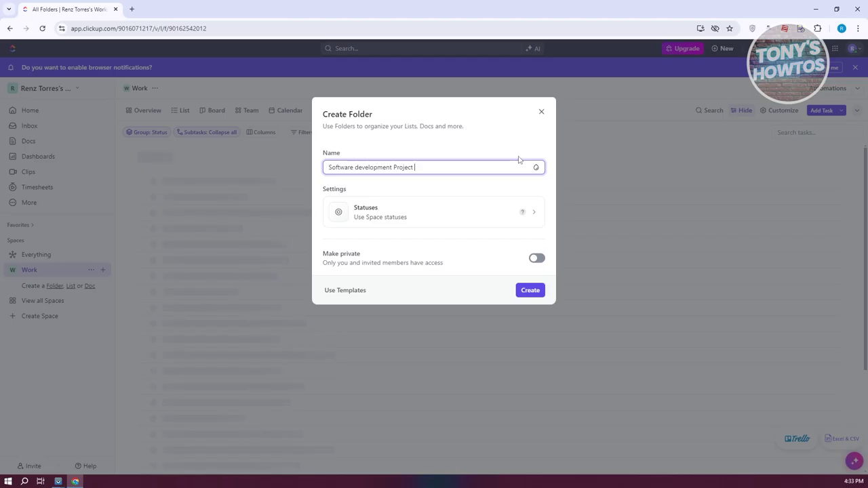
type("S")
double_click(368, 168)
type("Development")
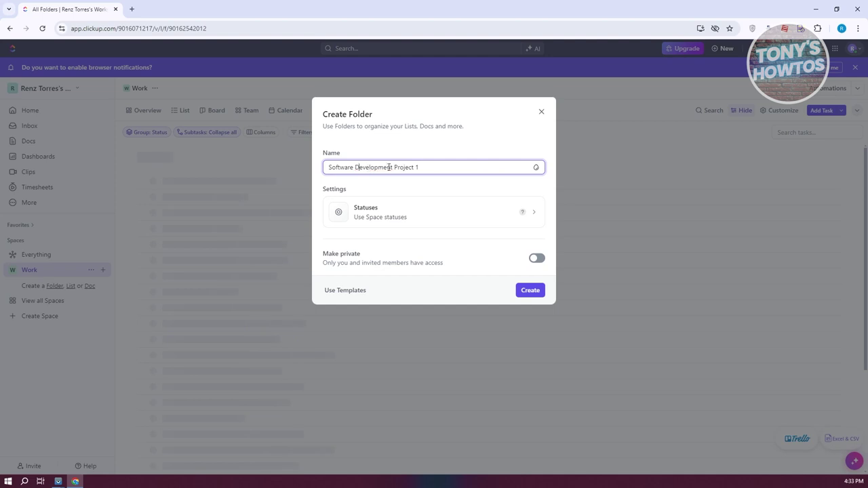
Set the new folder's statuses to inherit from the Space and apply them.
left_click(418, 216)
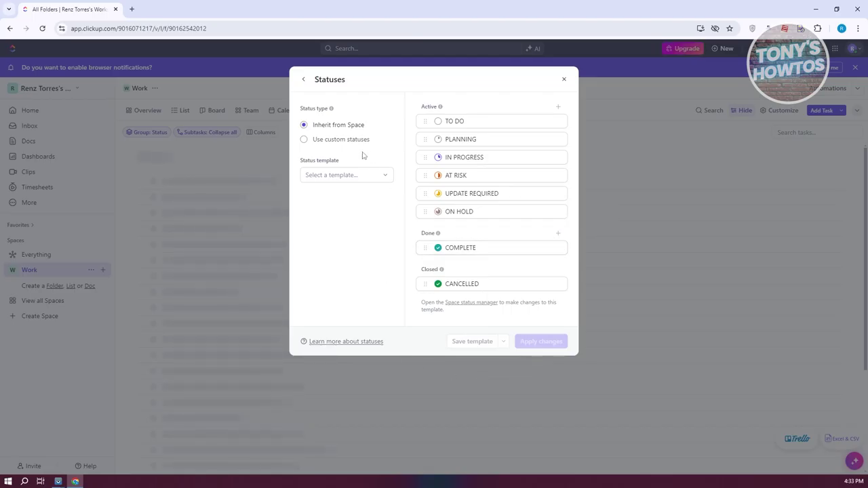
left_click(305, 142)
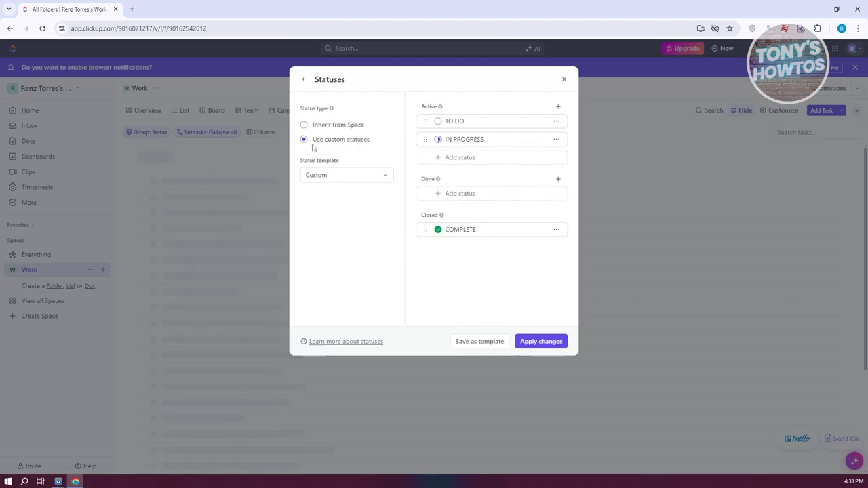
left_click(304, 126)
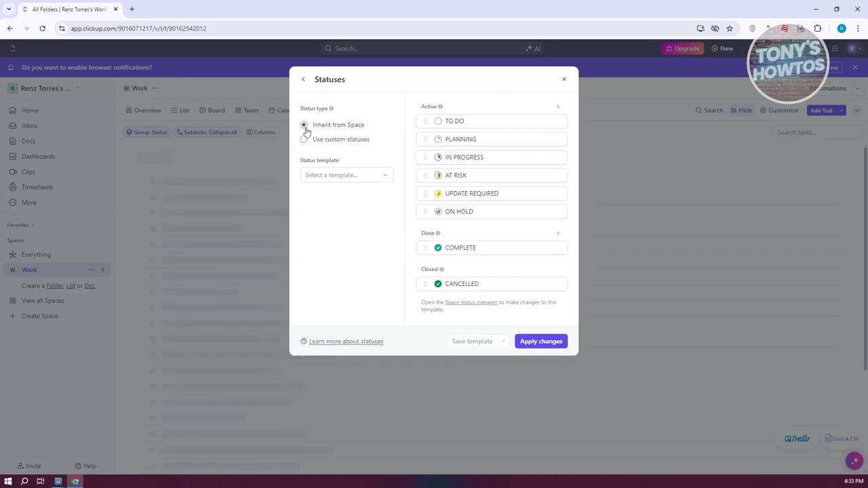
left_click(559, 345)
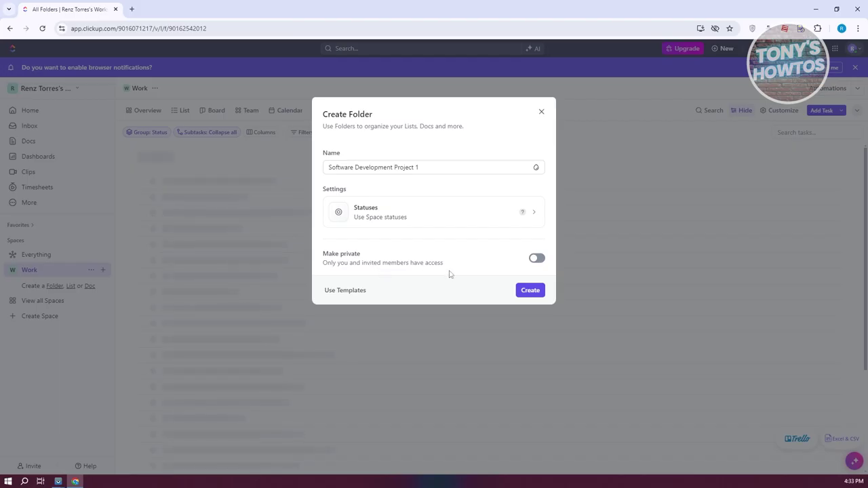
Create the Software Development Project 1 folder, leaving it not private.
left_click(534, 258)
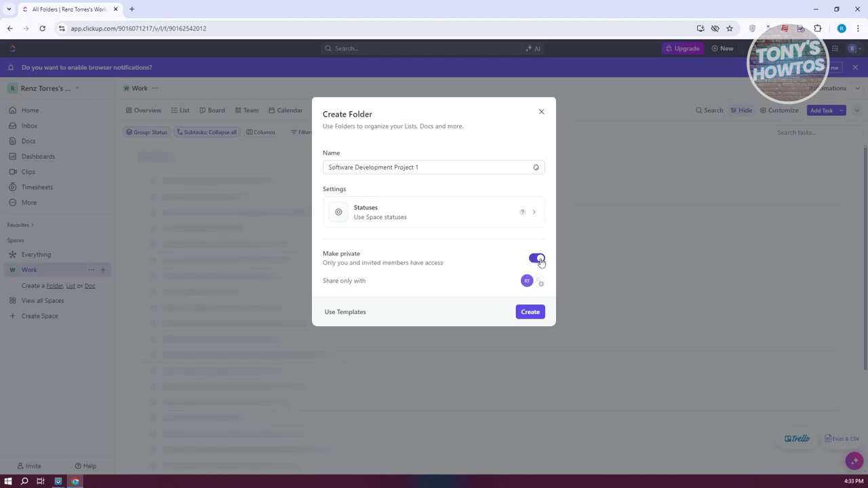
left_click(537, 258)
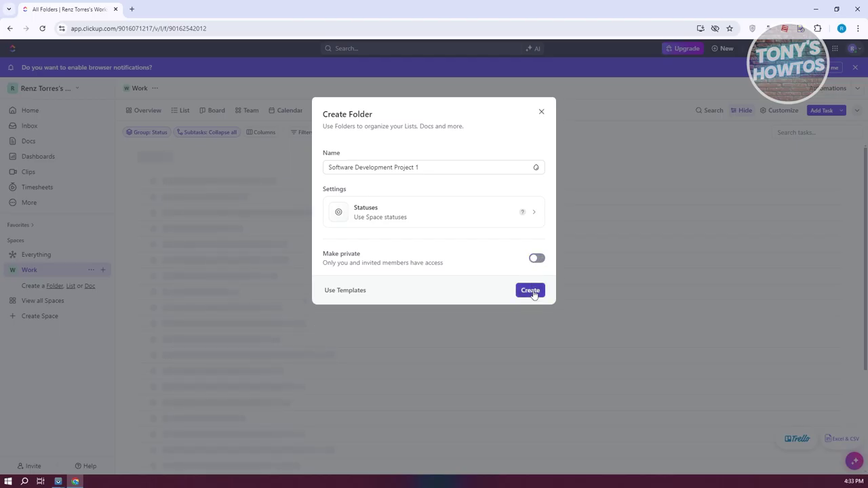
left_click(533, 292)
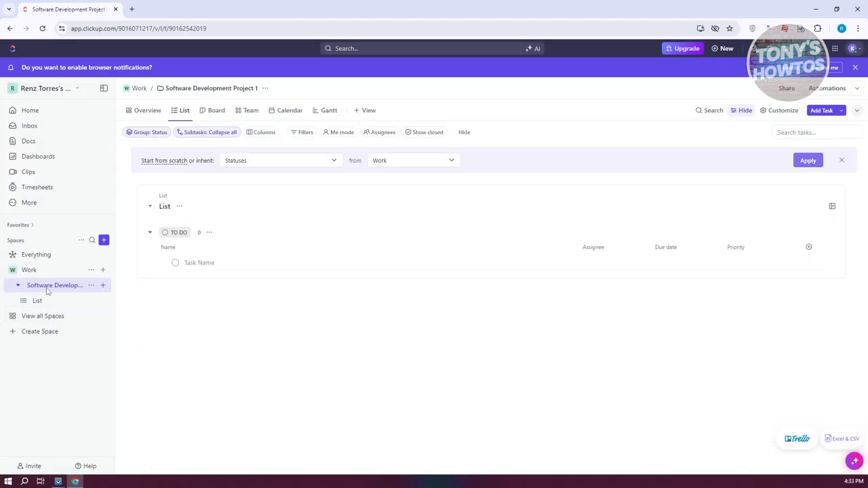
Rename the default list in the Software Development Project 1 folder to Requirements and dismiss the suggestion to inherit statuses.
left_click(102, 286)
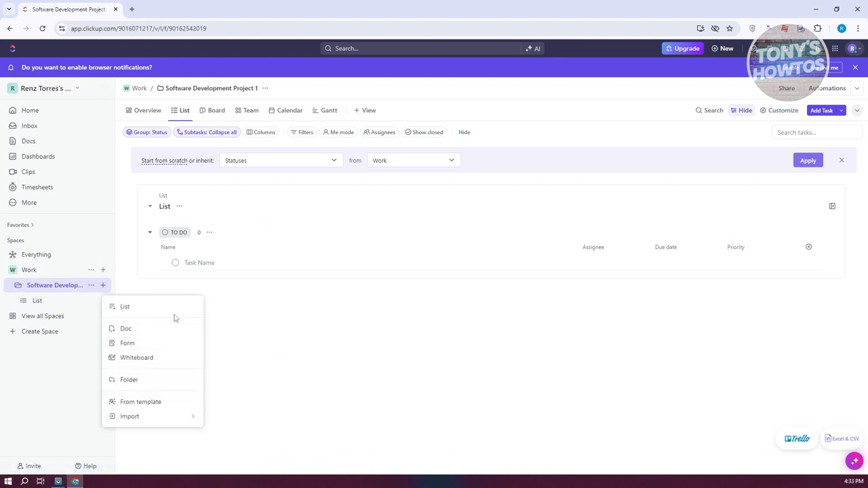
left_click(37, 301)
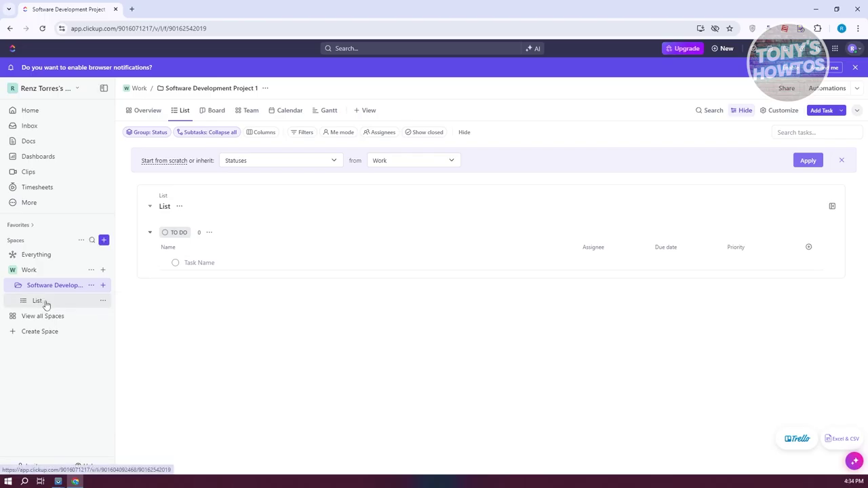
left_click(102, 301)
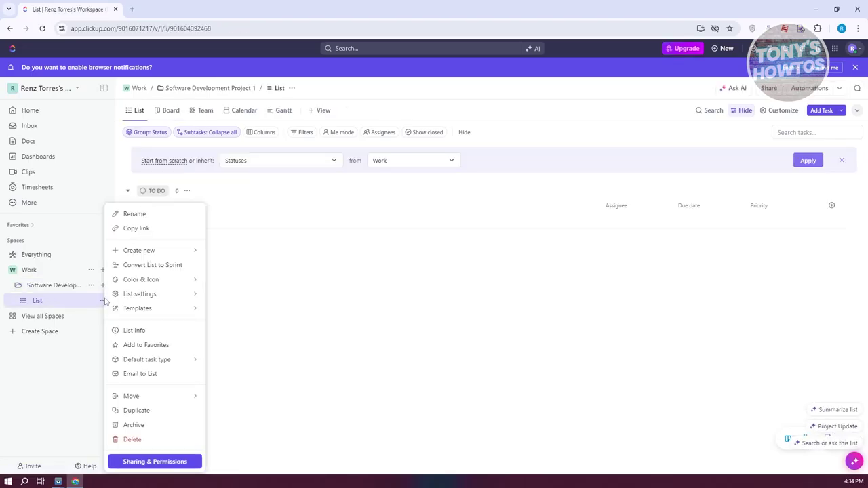
left_click(142, 215)
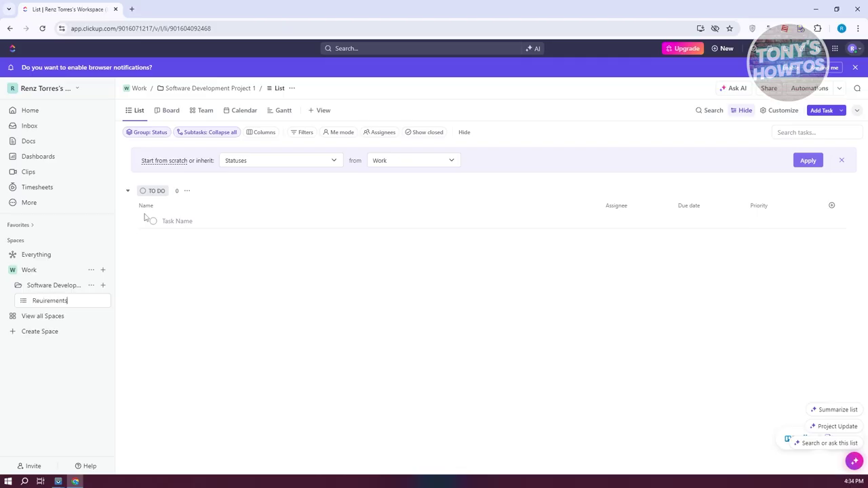
left_click(39, 299)
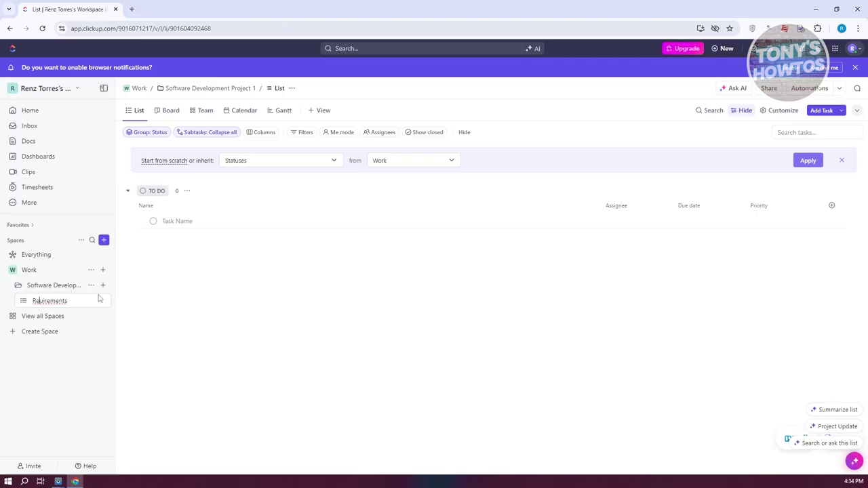
type("qu")
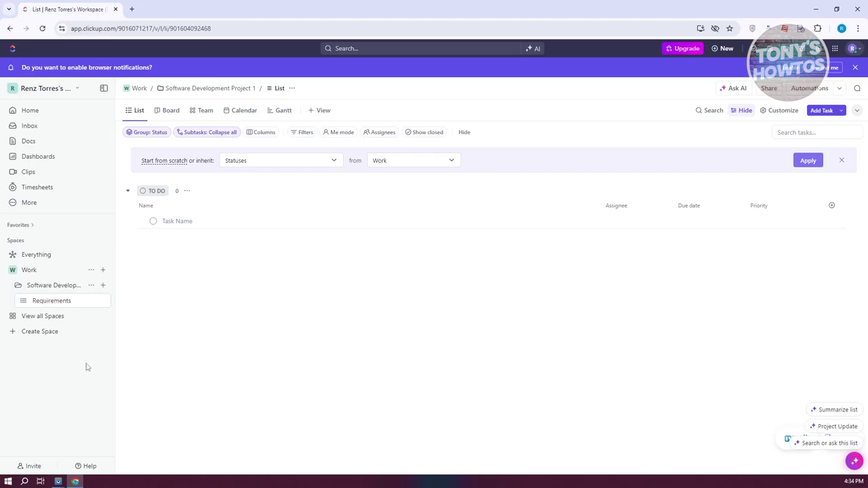
key("Return")
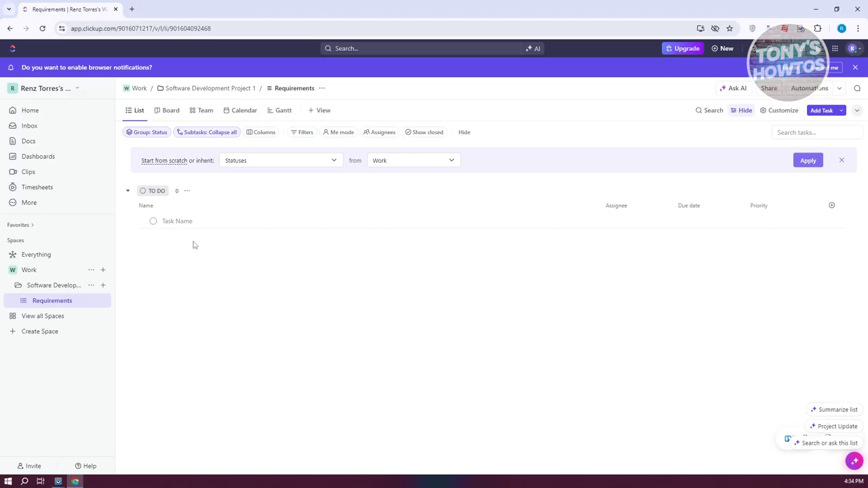
left_click(841, 161)
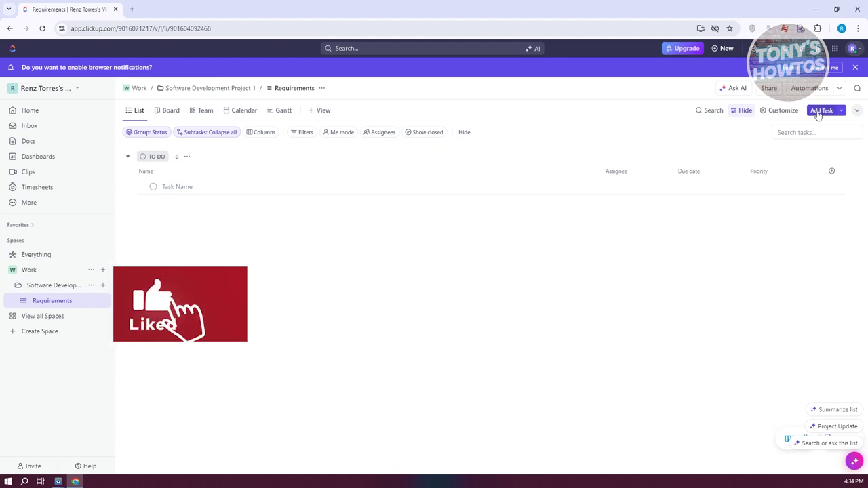
Draft a task named Contact client in the Requirements list, assigned to yourself with High priority.
left_click(819, 111)
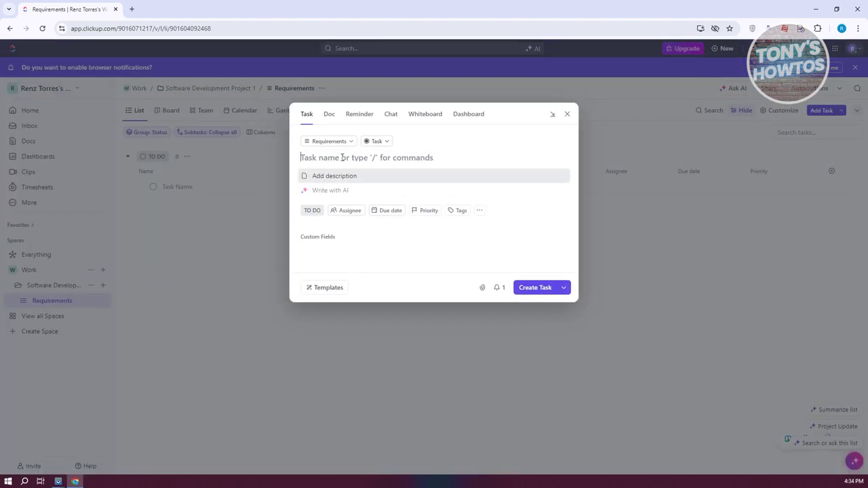
type("Contact client")
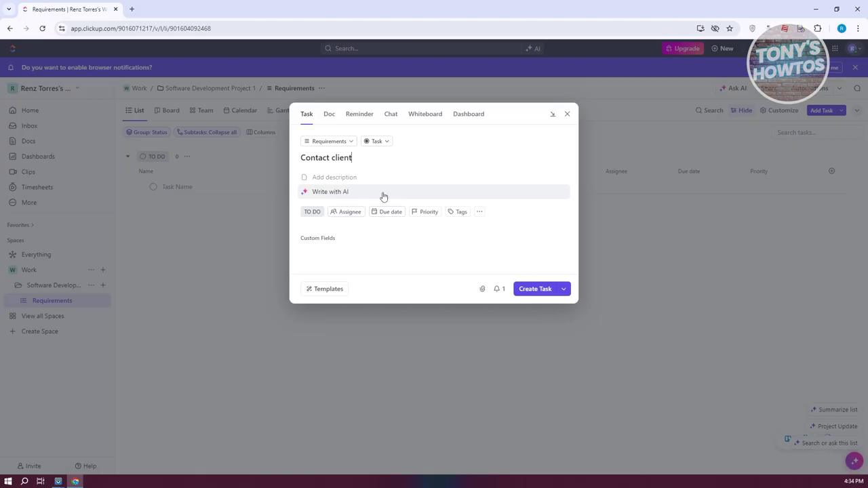
left_click(350, 212)
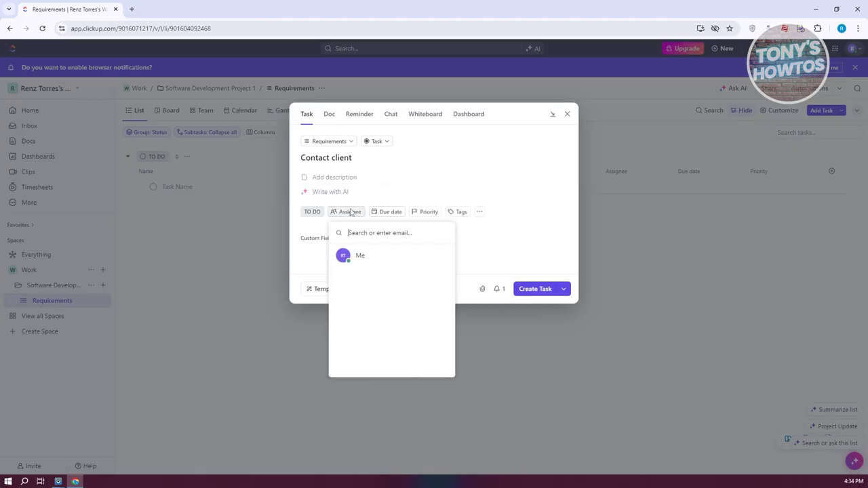
left_click(369, 258)
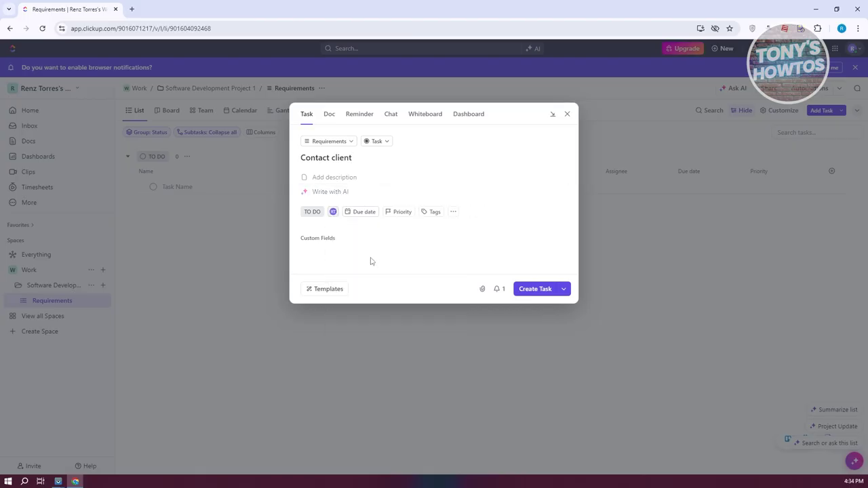
left_click(402, 212)
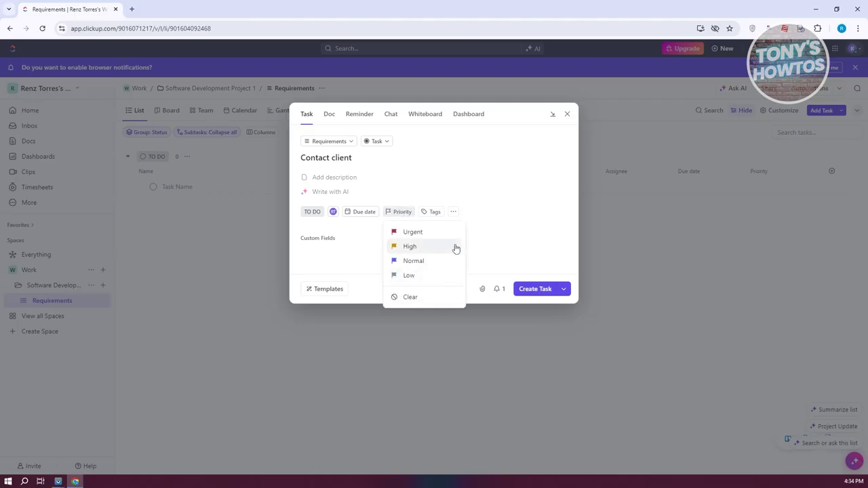
left_click(427, 247)
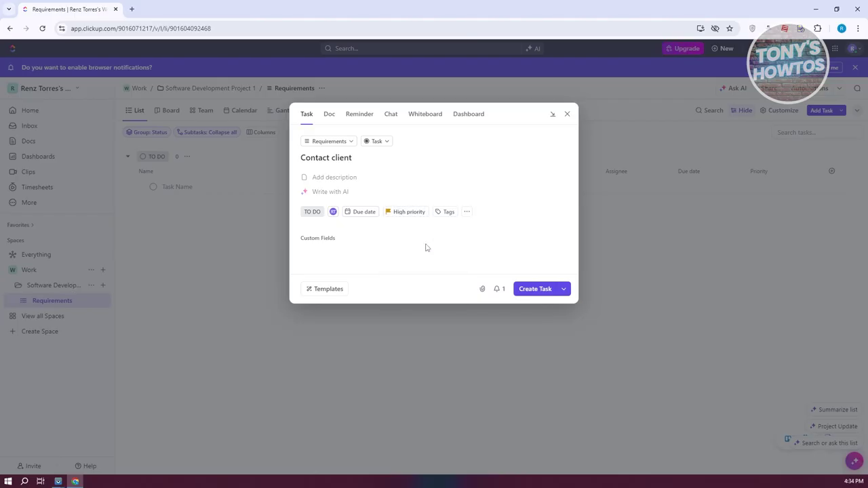
Create a Customer Care tag on the drafted task and set its due date with the Next week option.
left_click(441, 212)
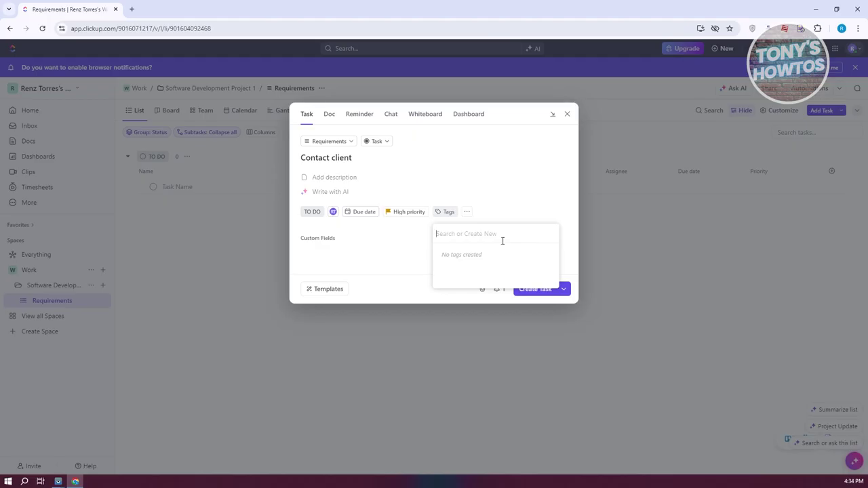
type("Customer Care")
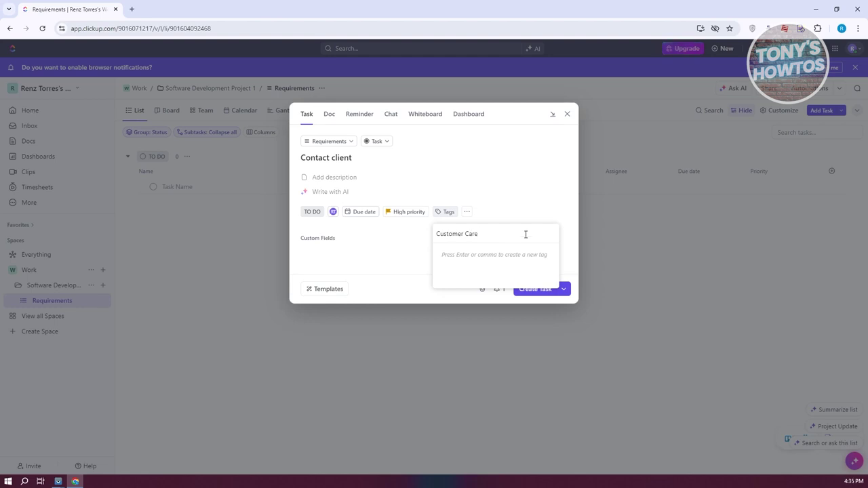
key("Return")
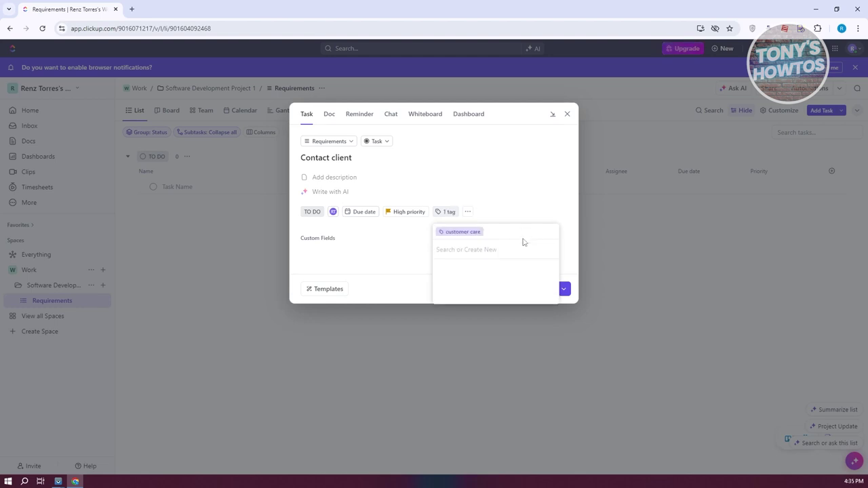
left_click(417, 264)
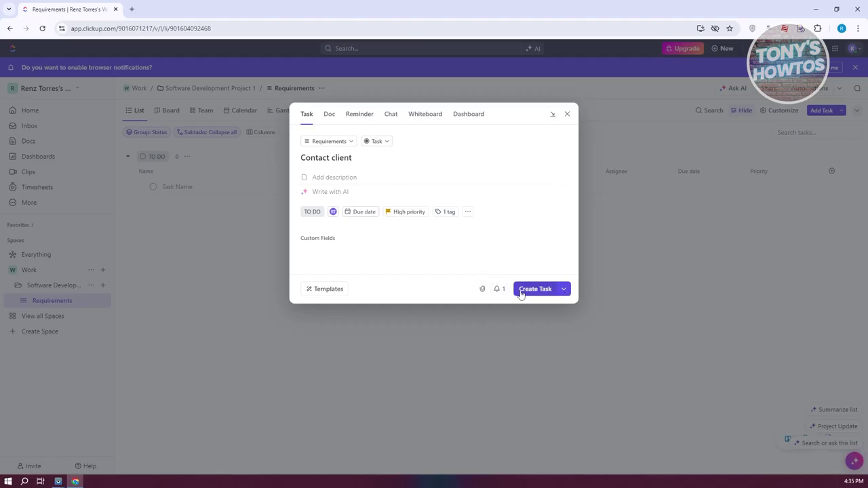
left_click(364, 213)
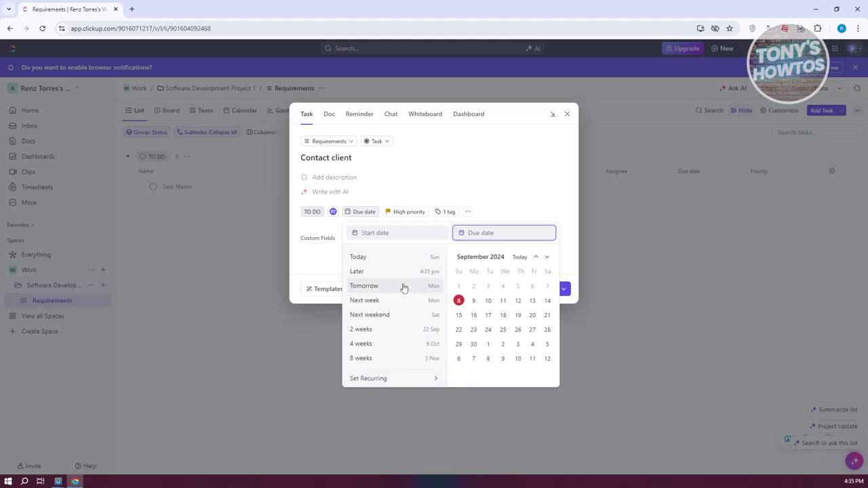
left_click(382, 300)
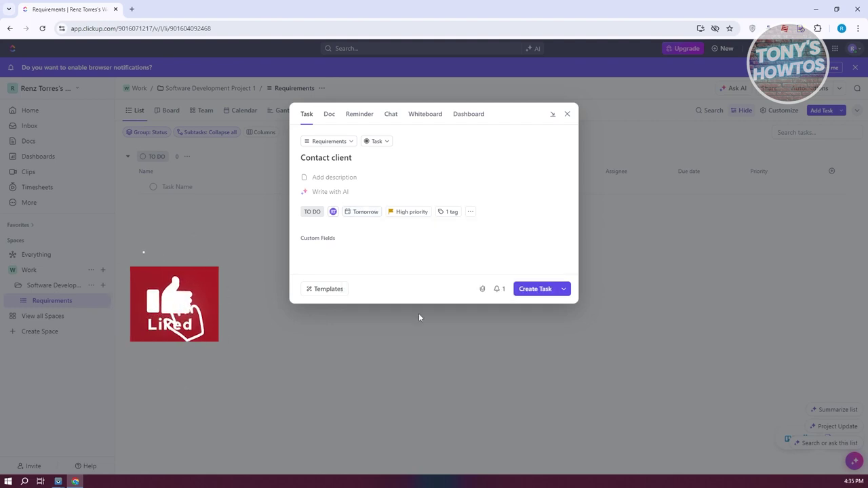
Look through the Doc, Reminder, Chat, Whiteboard and Dashboard creation forms and return to the task form.
left_click(329, 116)
left_click(360, 115)
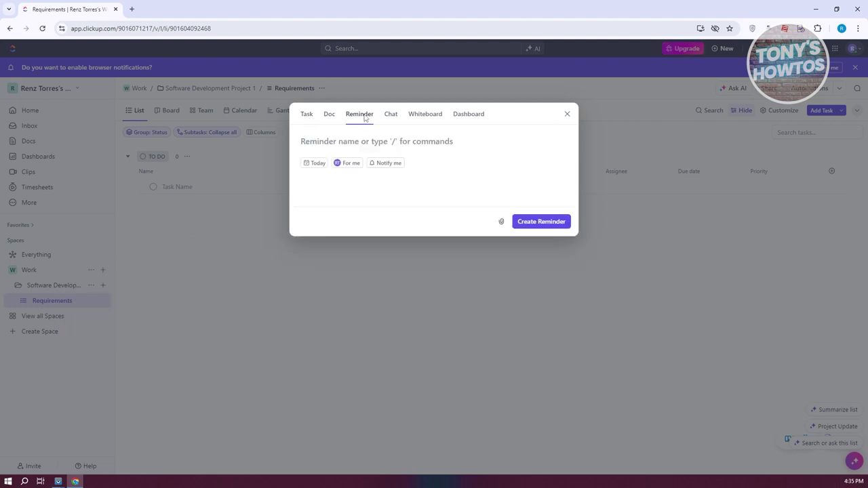
left_click(390, 115)
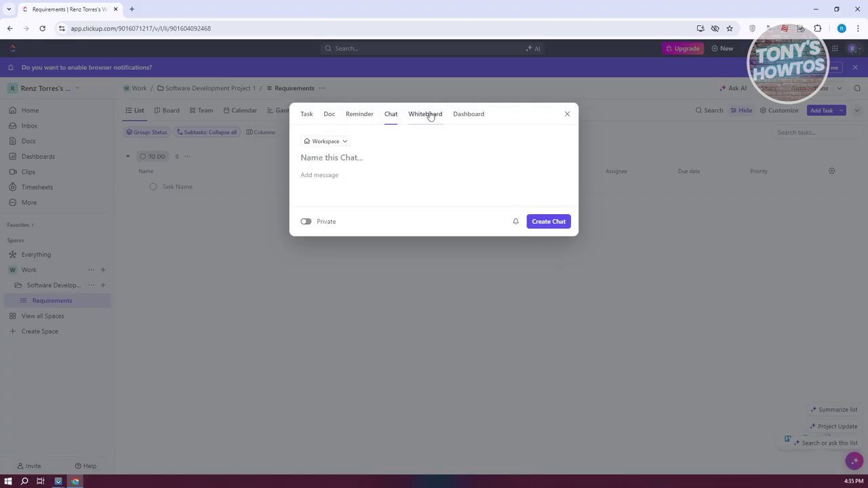
left_click(426, 116)
left_click(467, 119)
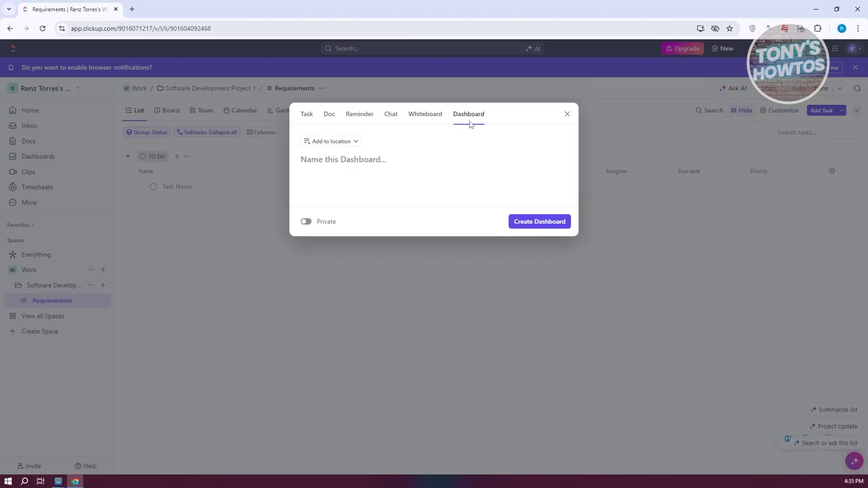
left_click(308, 115)
left_click(536, 289)
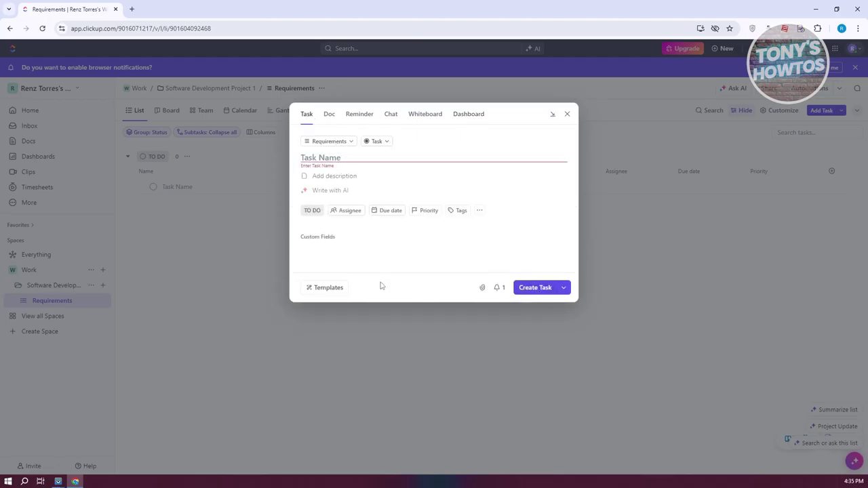
Name the new task in the Requirements list Contact Client and assign it to yourself.
left_click(358, 154)
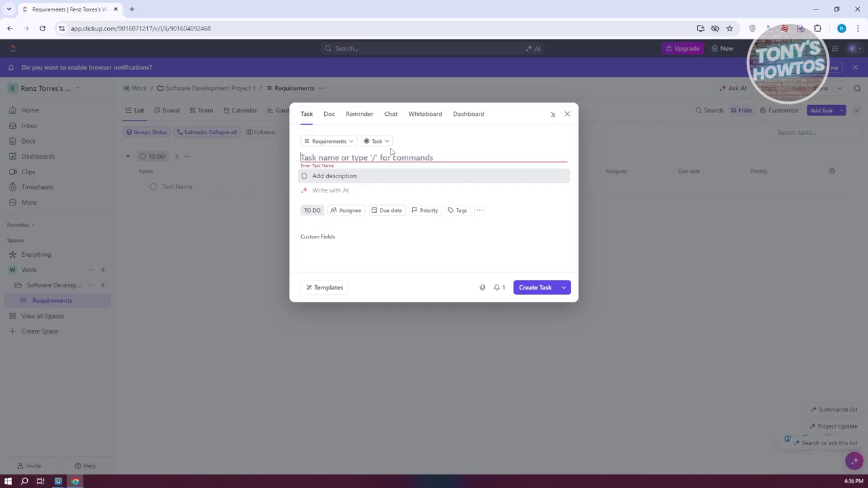
type("Contact Client")
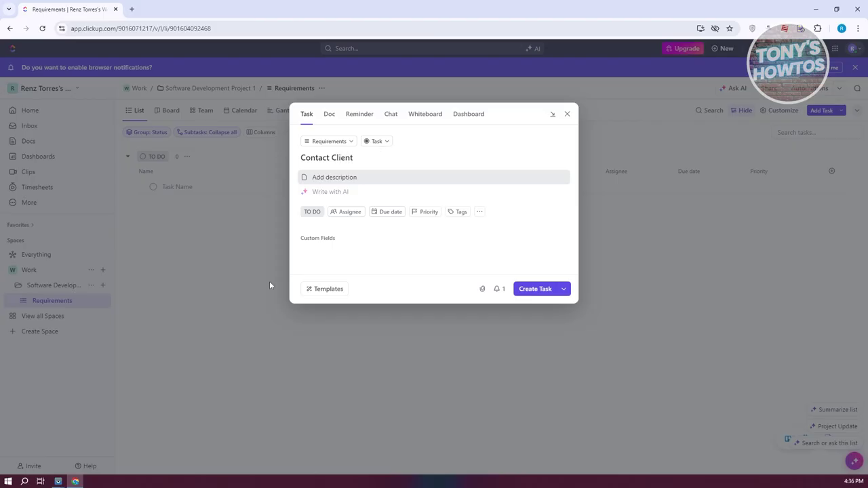
left_click(350, 212)
left_click(354, 255)
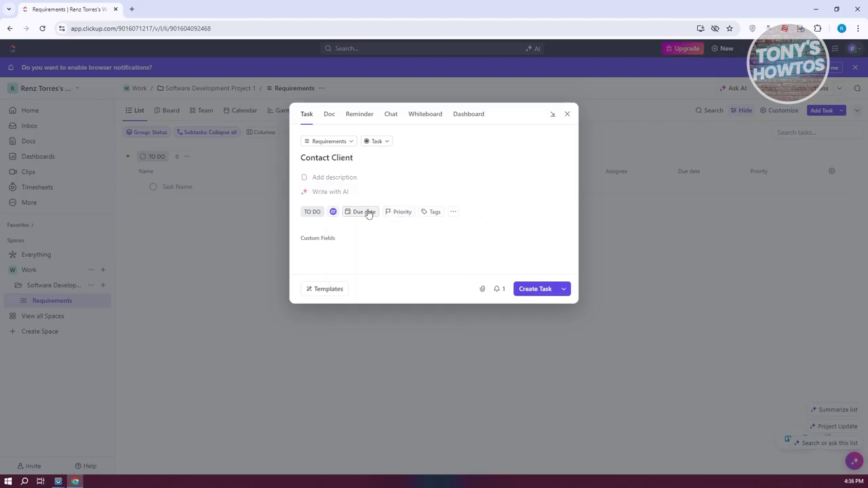
Set the Contact Client task's due date with the Next week option and its priority to High.
left_click(365, 212)
left_click(380, 301)
left_click(401, 213)
Add the existing customer care tag to the Contact Client task and create the task.
left_click(455, 212)
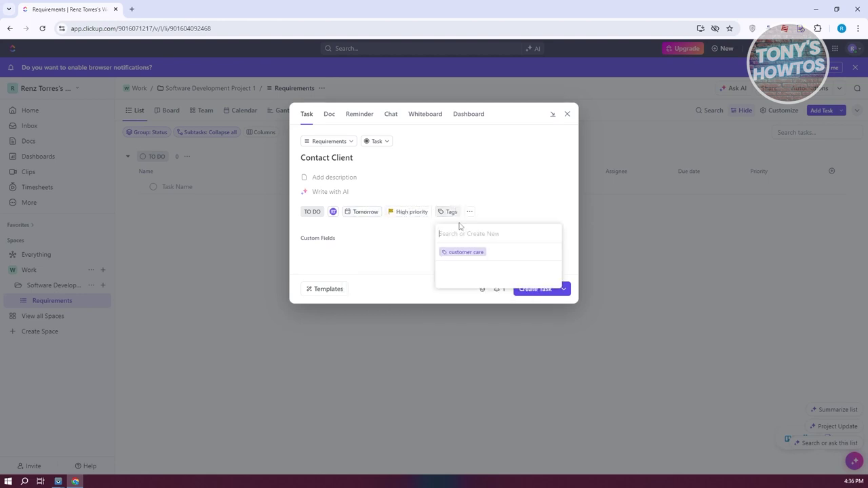
left_click(478, 251)
left_click(386, 261)
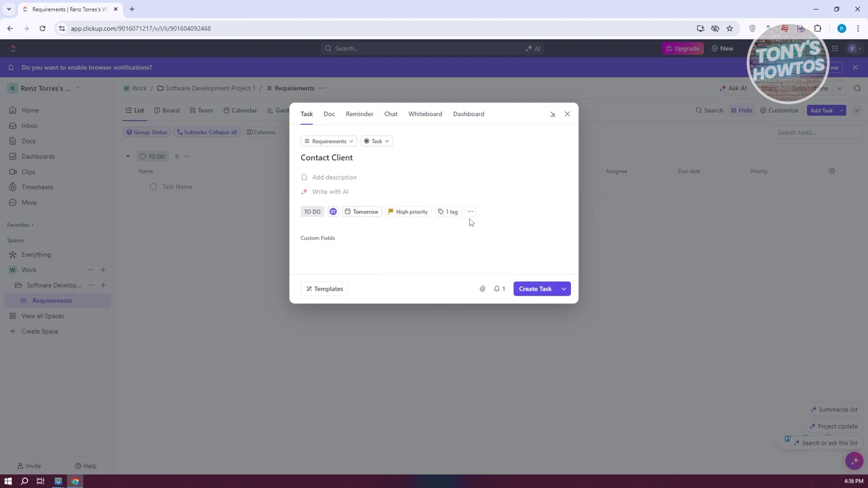
left_click(470, 211)
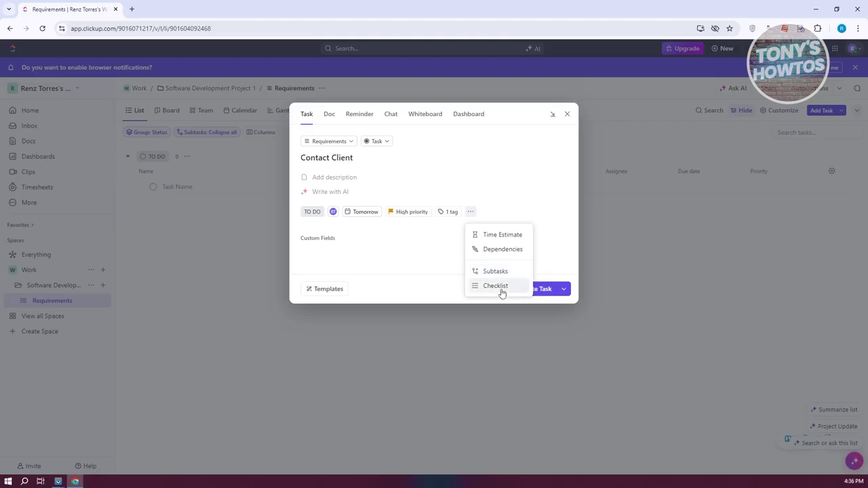
left_click(395, 230)
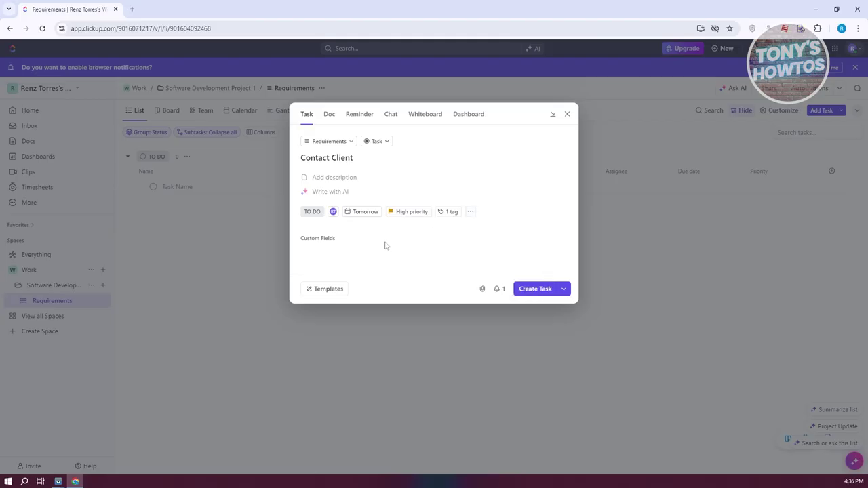
left_click(546, 291)
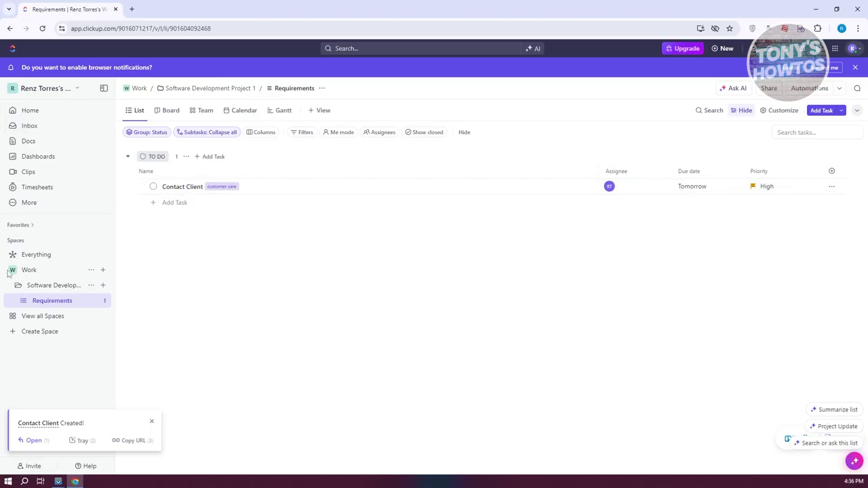
Review where the Requirements list and its task sit in the Work Space and in the Everything overview.
left_click(30, 269)
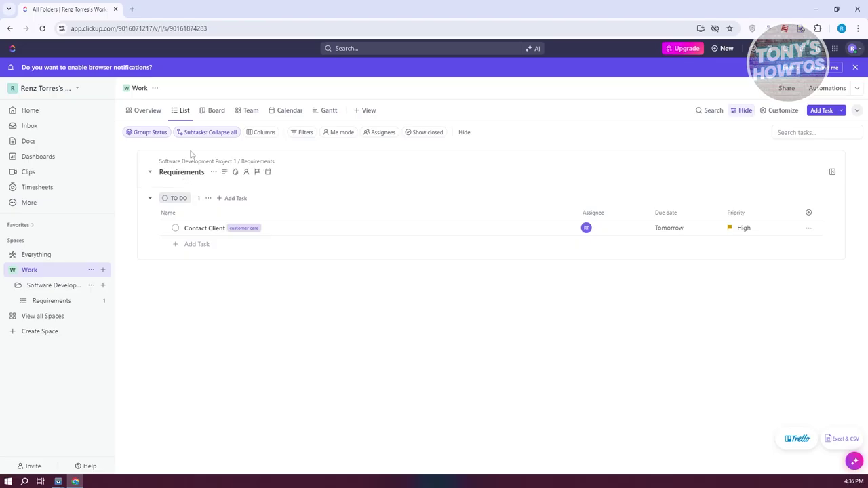
left_click_drag(156, 162, 239, 165)
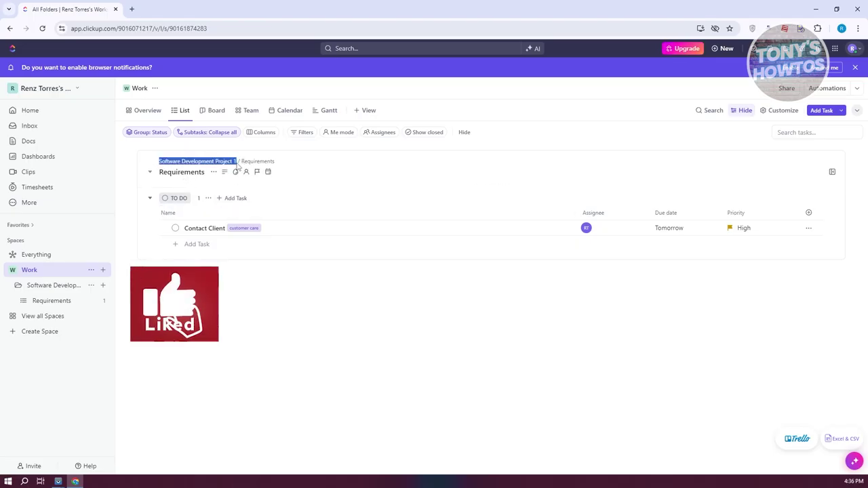
left_click(246, 168)
double_click(247, 166)
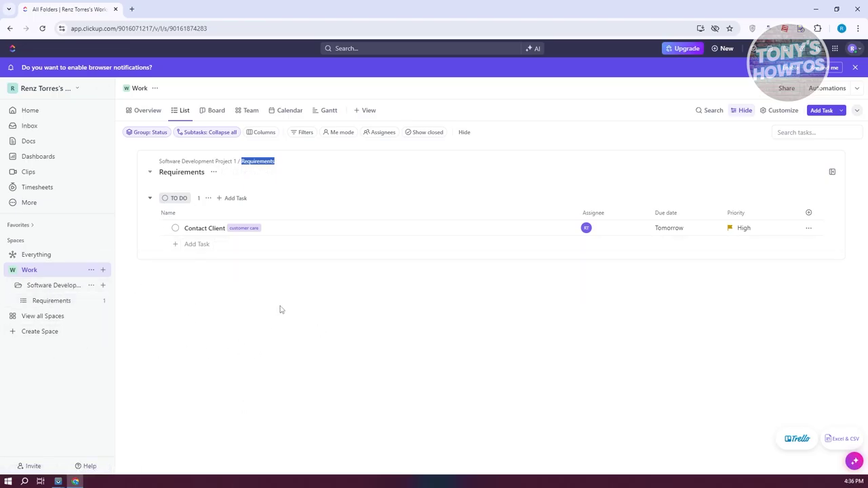
left_click(37, 257)
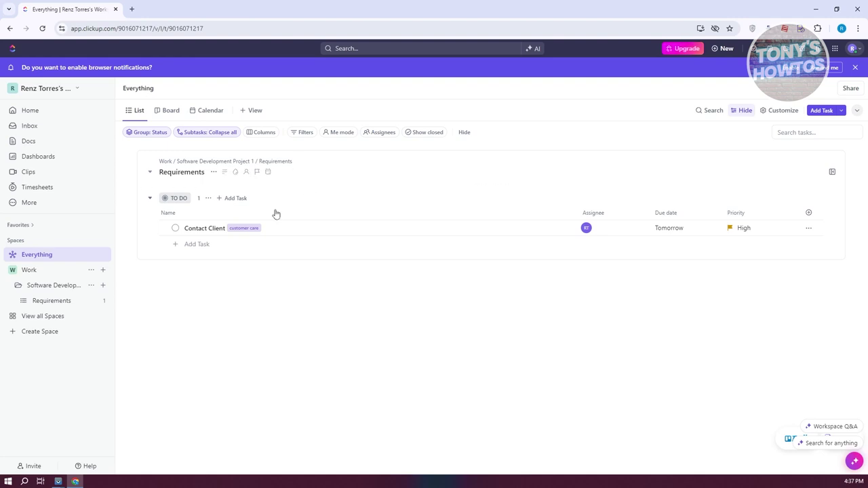
Show the Requirements list as a board and move the Contact Client task from To Do to Planning.
left_click(36, 299)
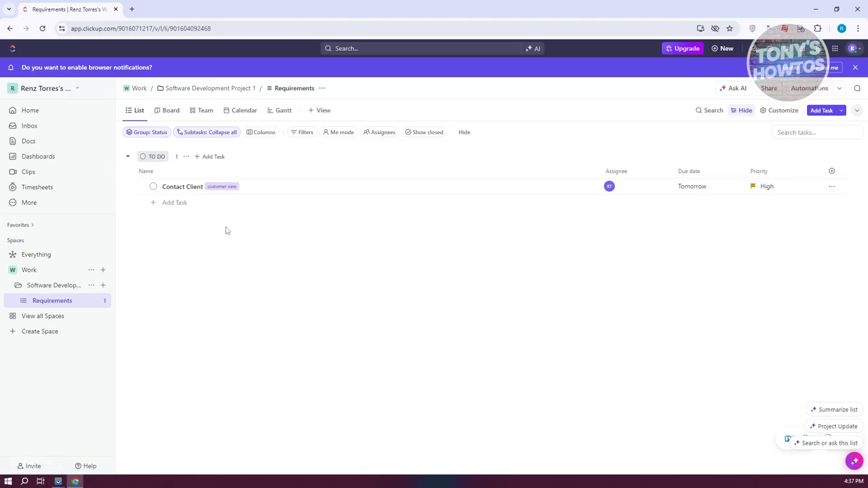
left_click(171, 111)
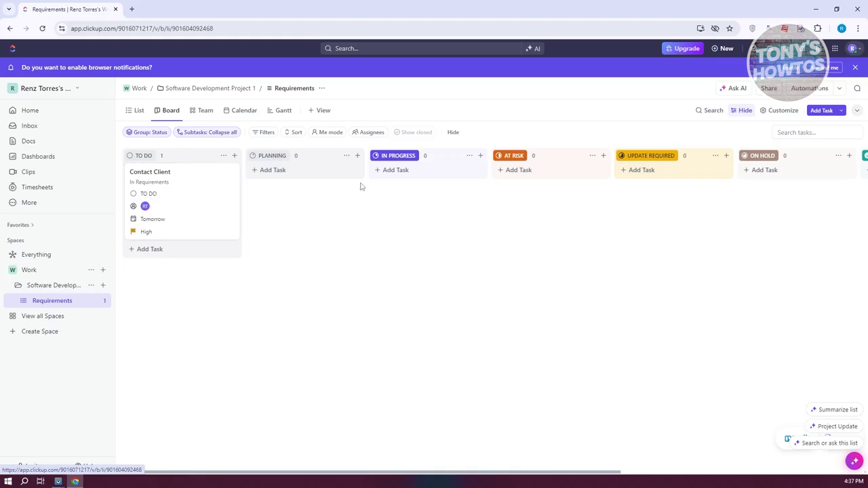
left_click_drag(179, 173, 295, 187)
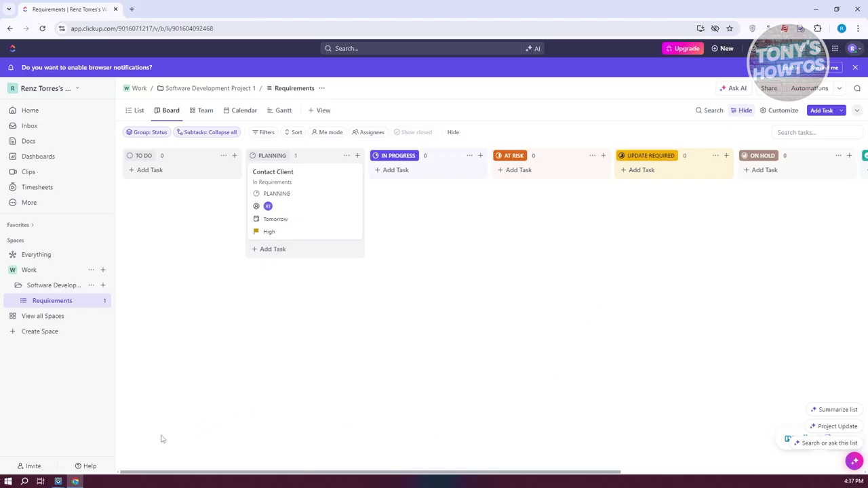
Look over the Work Space's options and the Team, Calendar and Gantt views of the Requirements list.
left_click(91, 271)
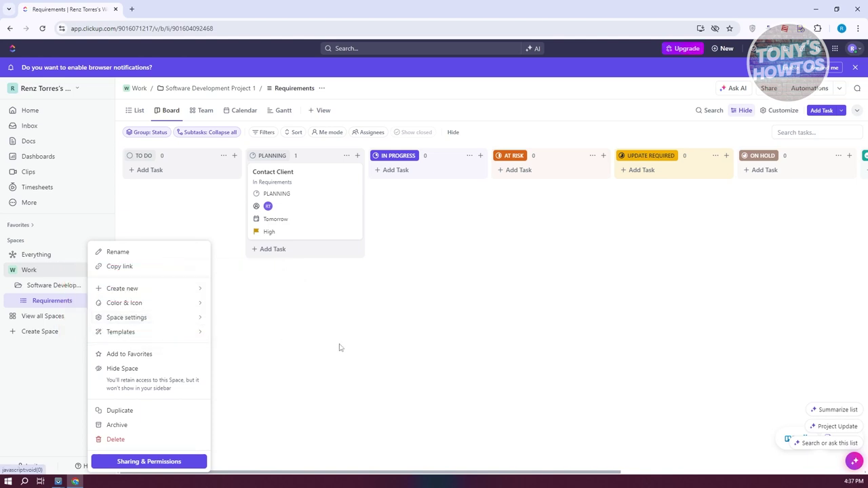
left_click(210, 221)
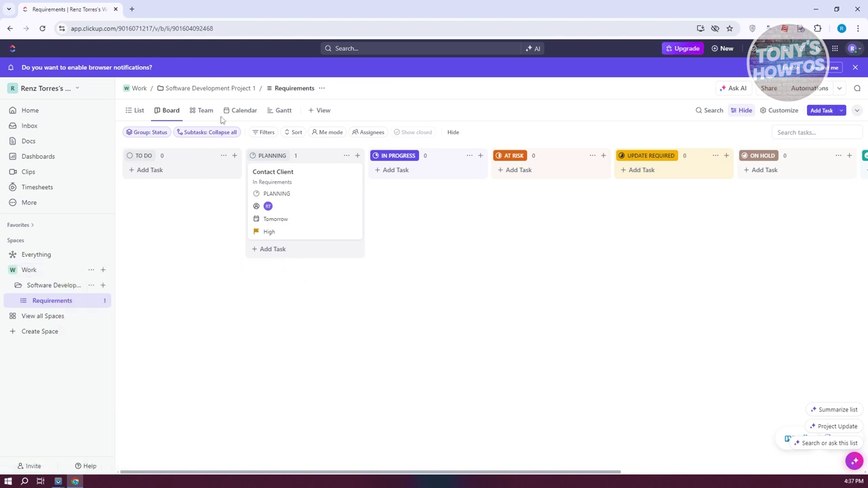
left_click(207, 110)
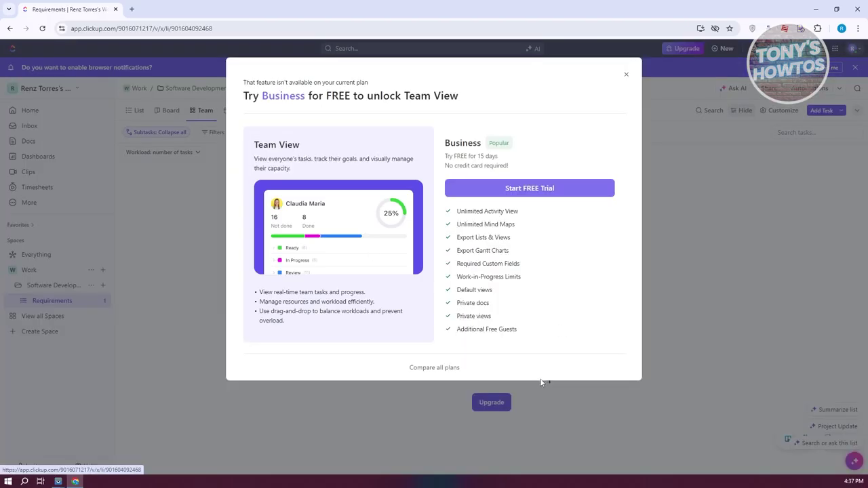
left_click(626, 76)
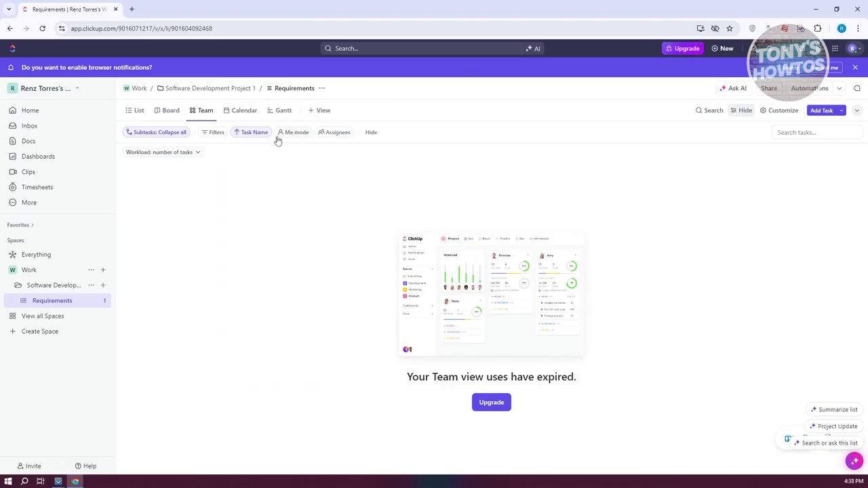
left_click(230, 111)
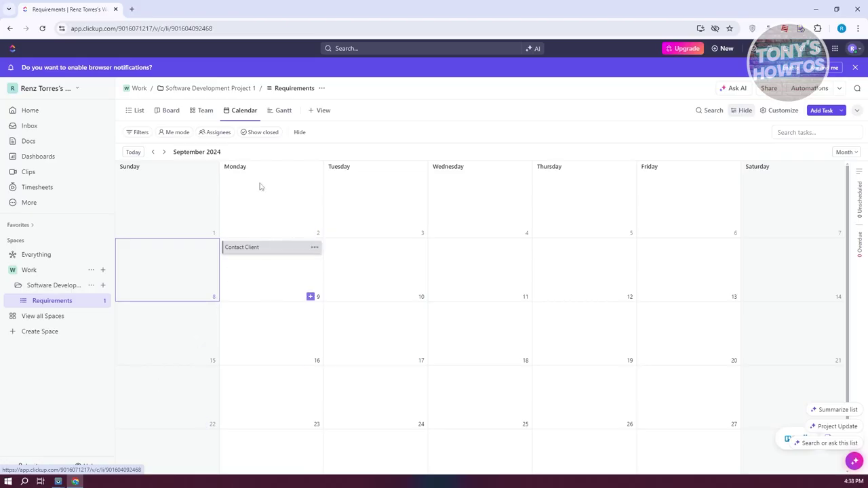
left_click(284, 111)
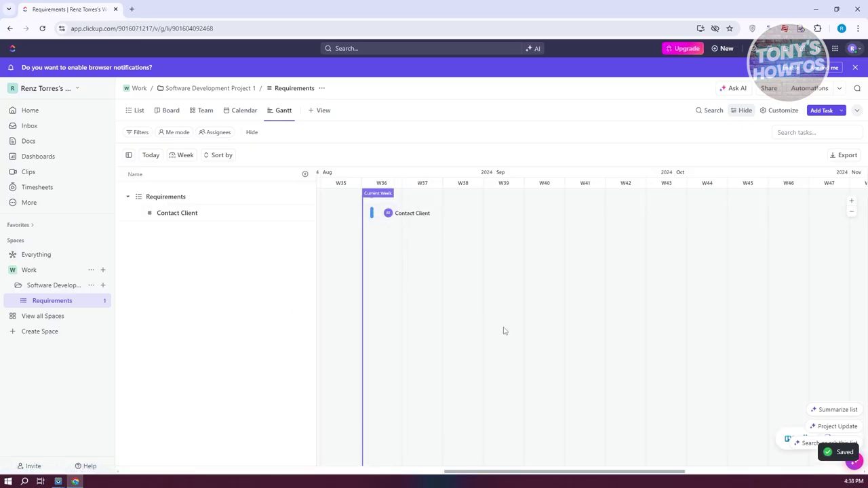
Browse the view types that can be added to the Requirements list and return to its List view.
left_click(315, 114)
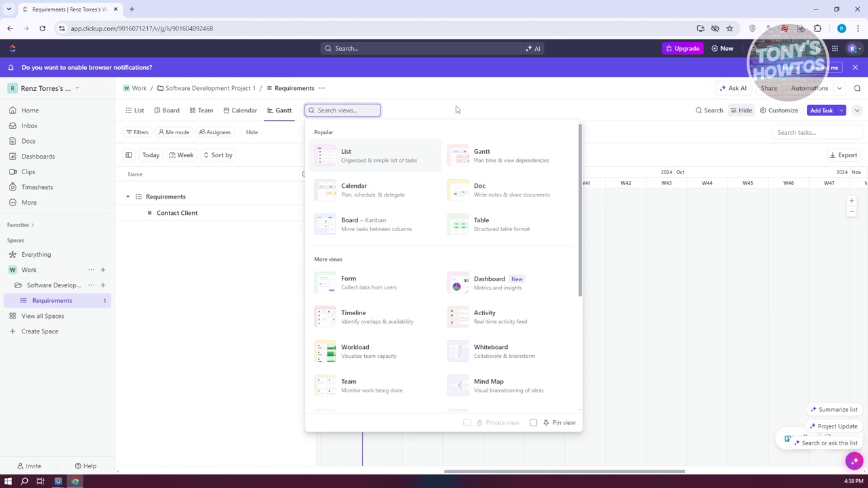
left_click(456, 109)
left_click(332, 112)
scroll(451, 325, "down", 5)
scroll(382, 329, "up", 3)
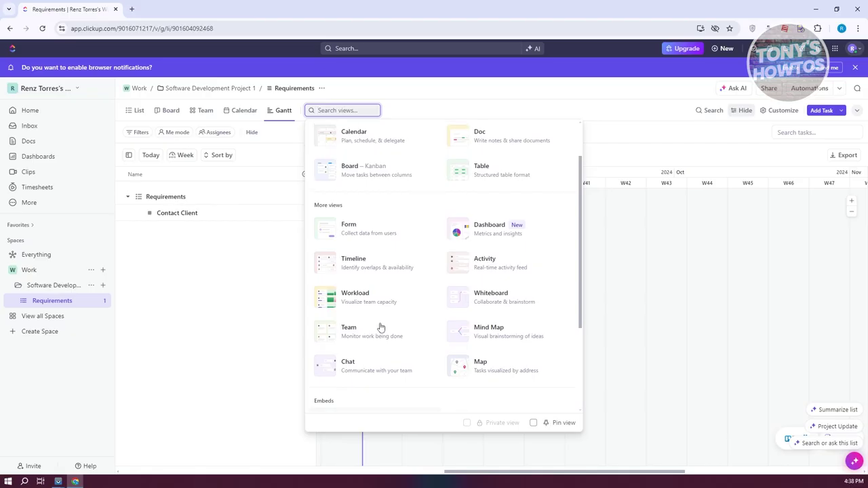
scroll(380, 328, "up", 1)
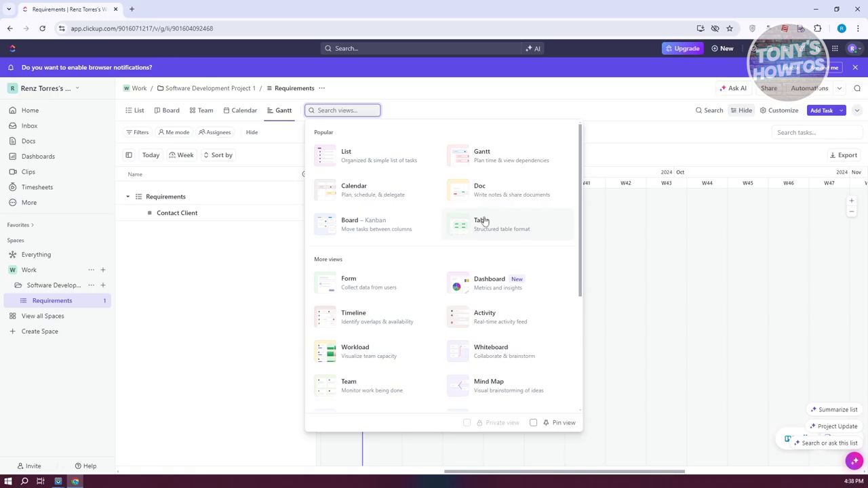
key("Escape")
left_click(138, 113)
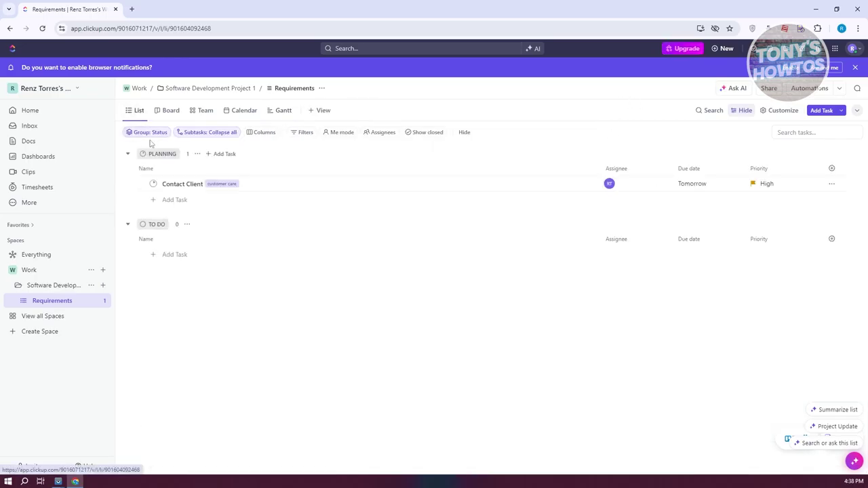